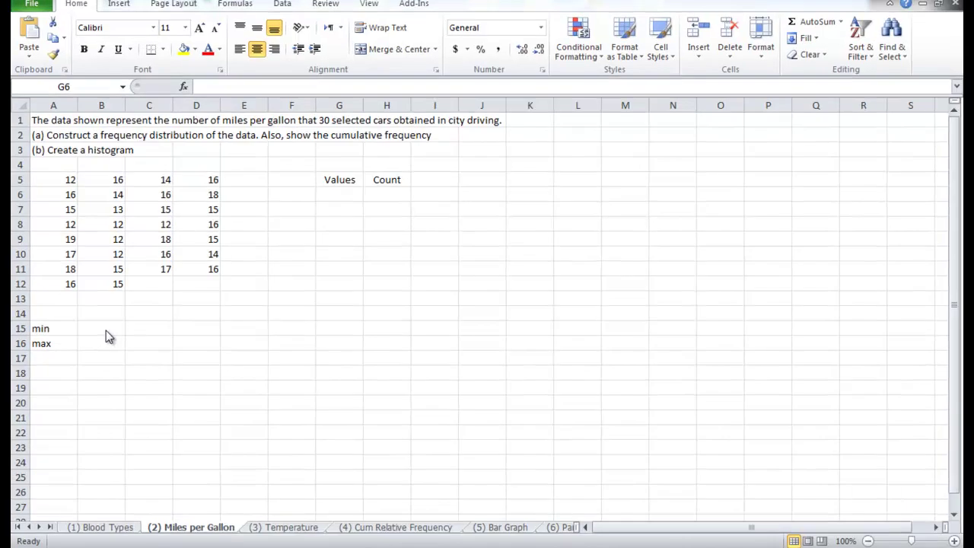
Calculate the minimum of the mileage data A5:D12 in cell B15 with the MIN function.
click(106, 333)
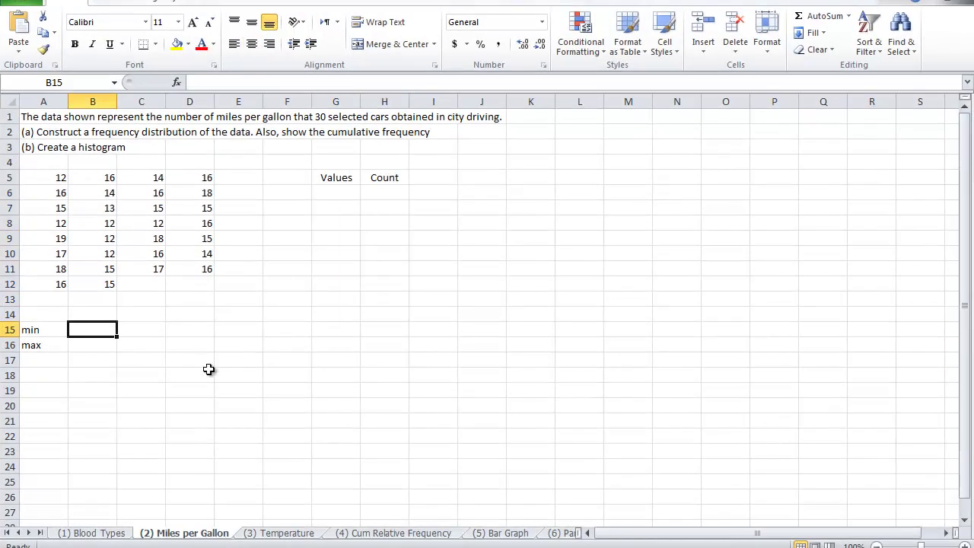
text(=)
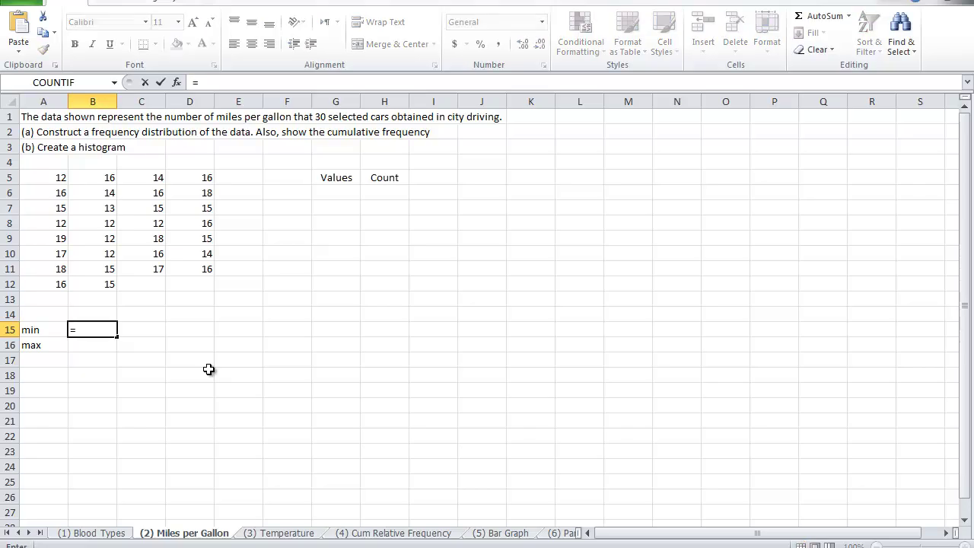
text(min)
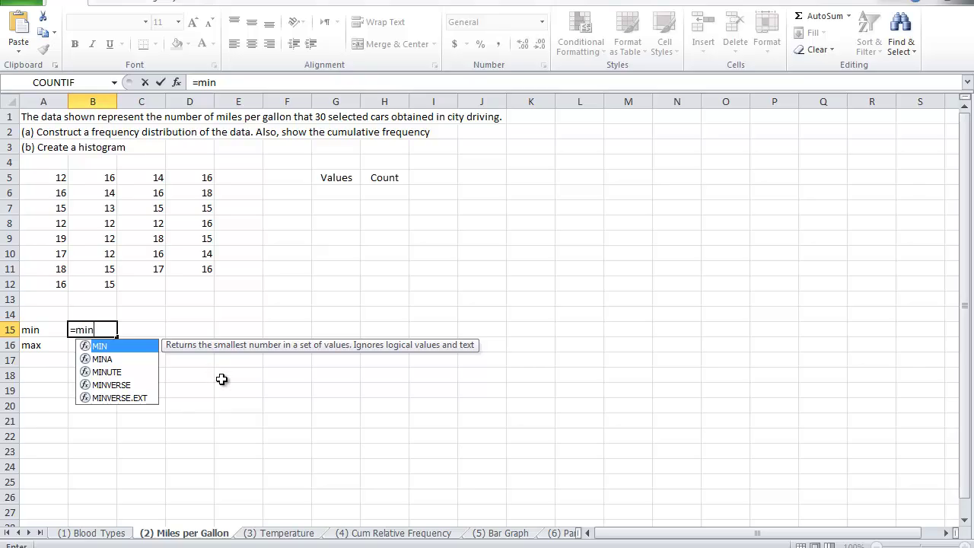
double_click(114, 347)
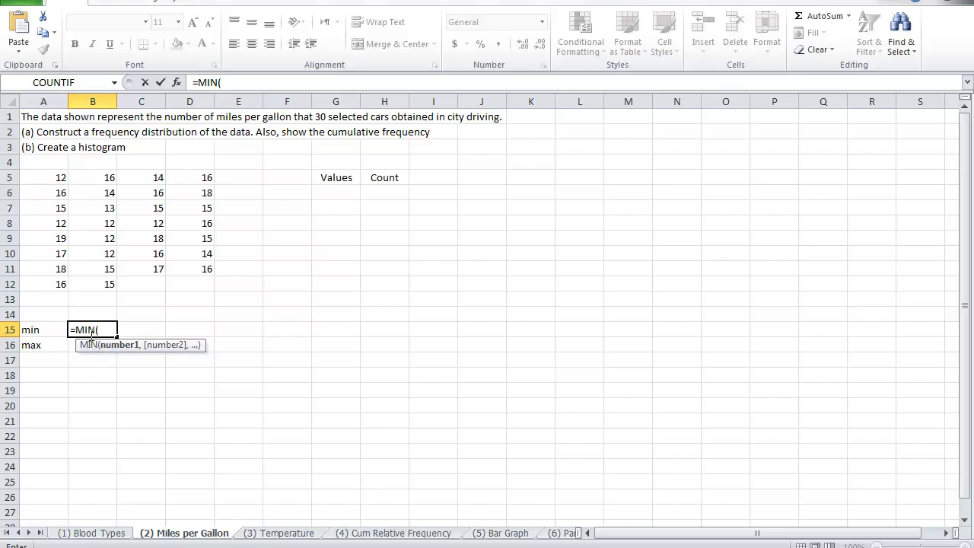
mouse_move(54, 177)
mouse_down()
mouse_move(203, 220)
mouse_move(193, 290)
mouse_up()
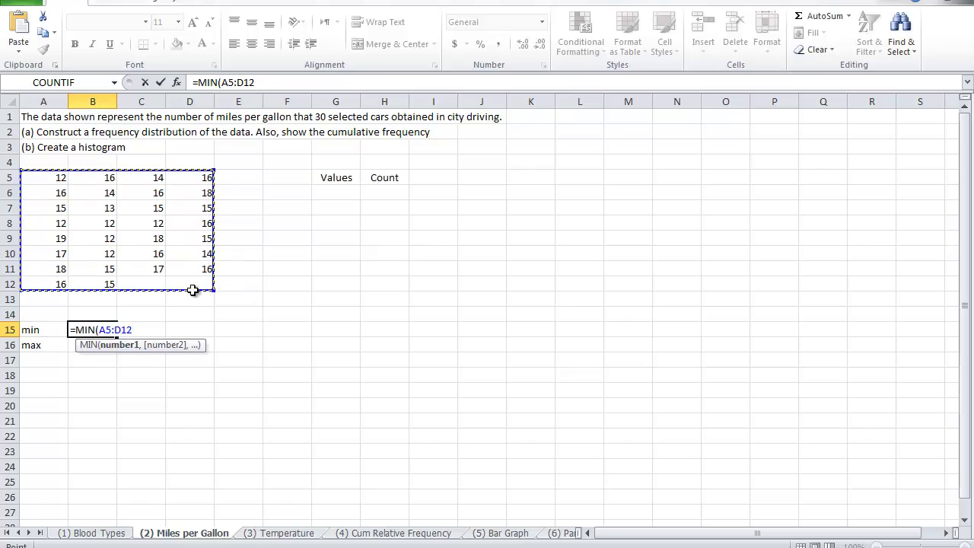
key(Return)
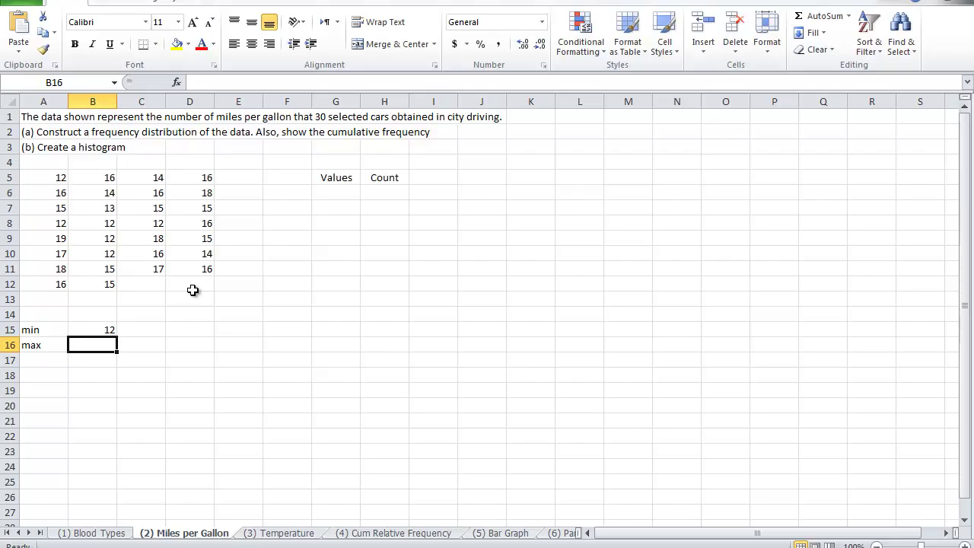
Calculate the maximum of the mileage data A5:D12 in cell B16 with the MAX function.
text(=max)
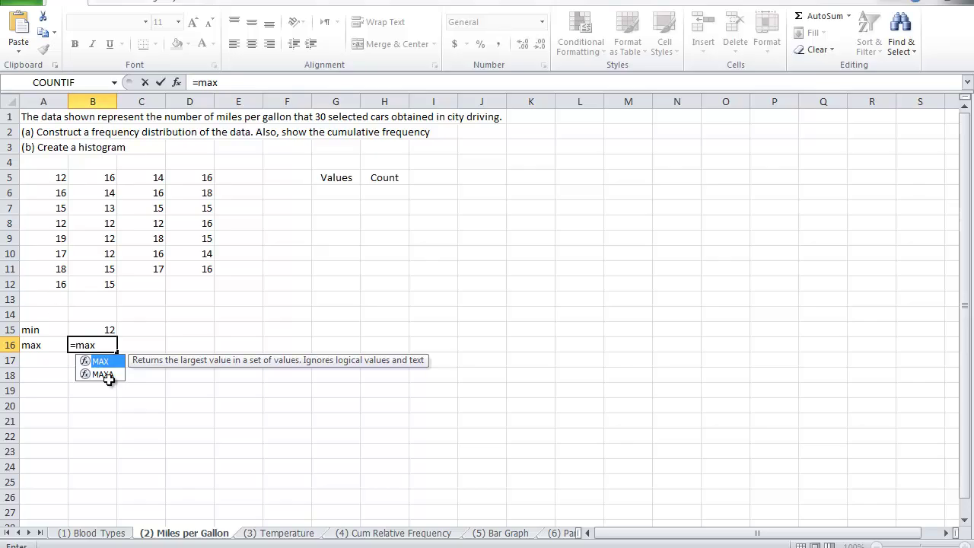
double_click(107, 362)
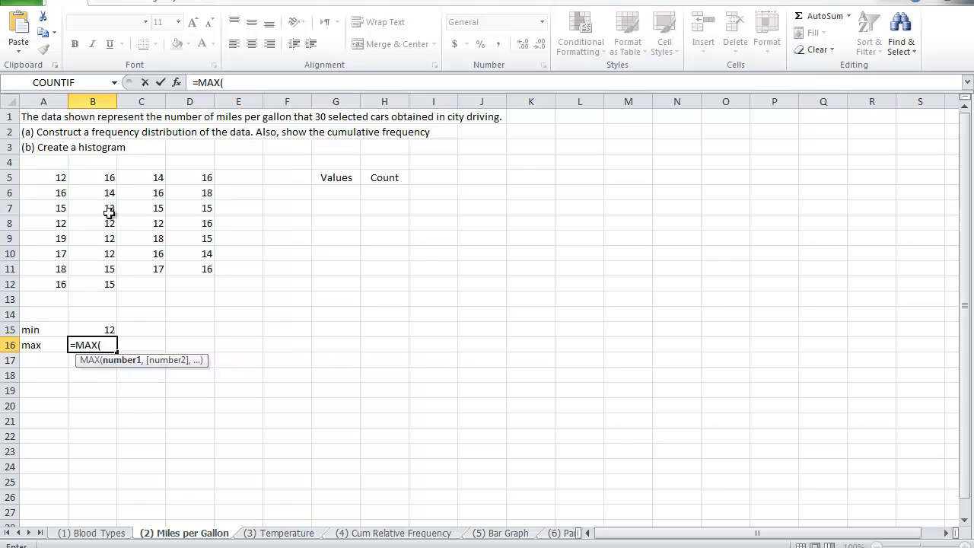
drag(52, 175, 180, 276)
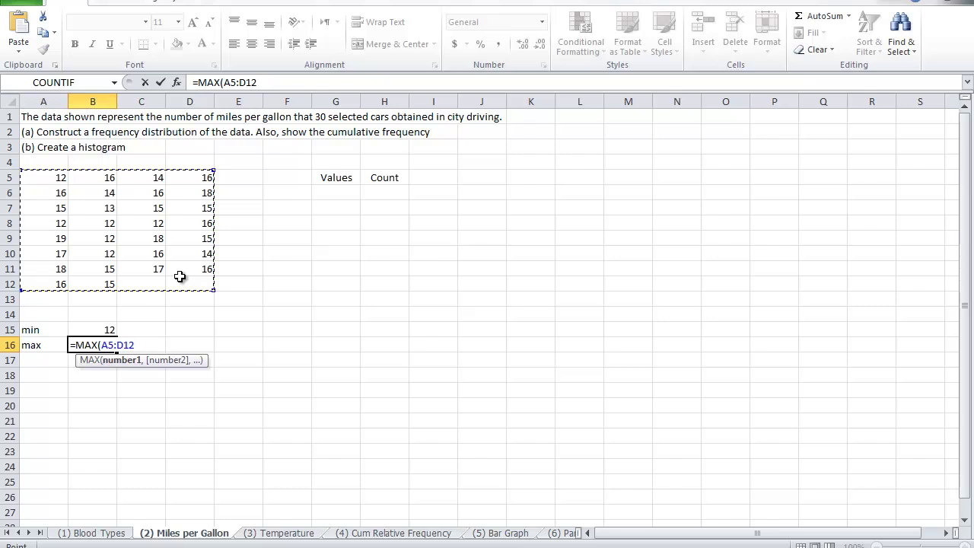
key(Return)
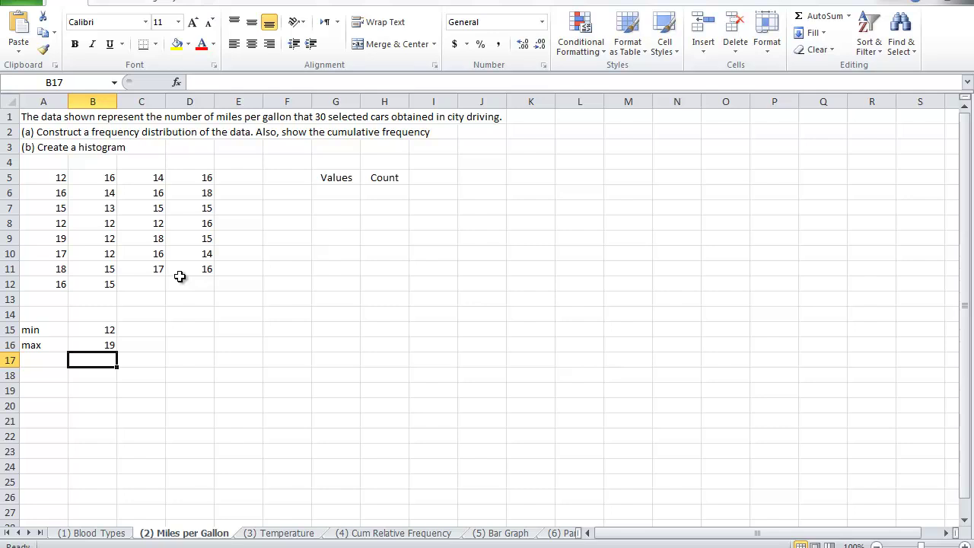
Fill the Values column from G6 to G13 with the consecutive numbers 12 to 19.
click(344, 190)
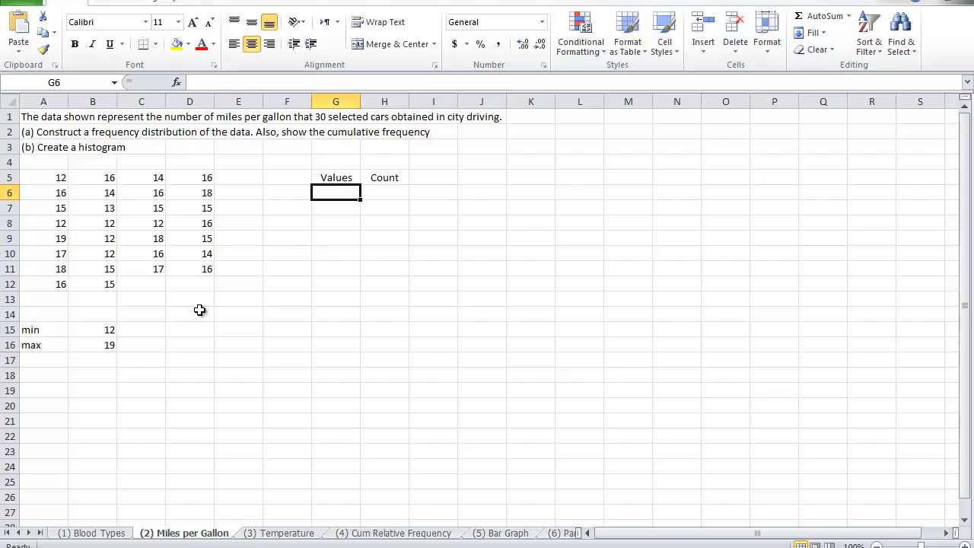
text(12)
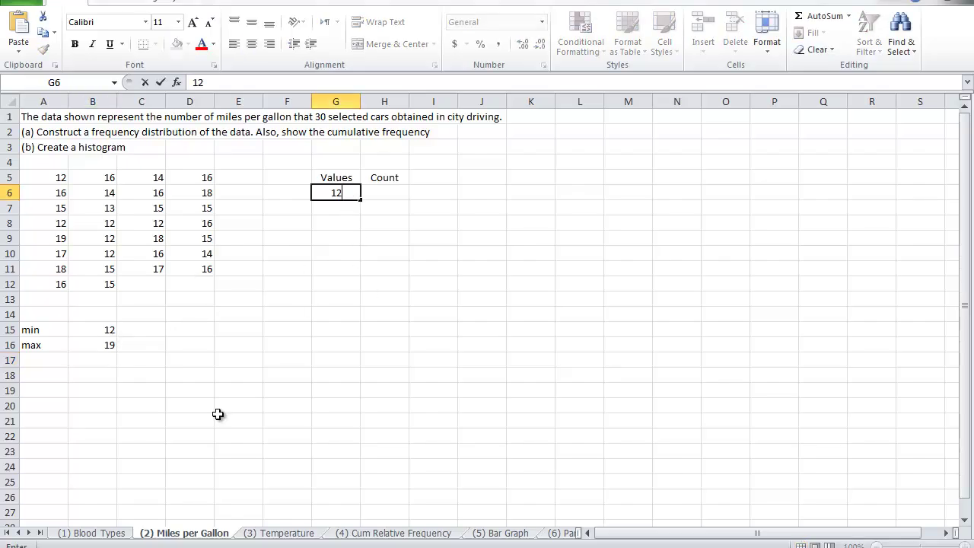
key(Return)
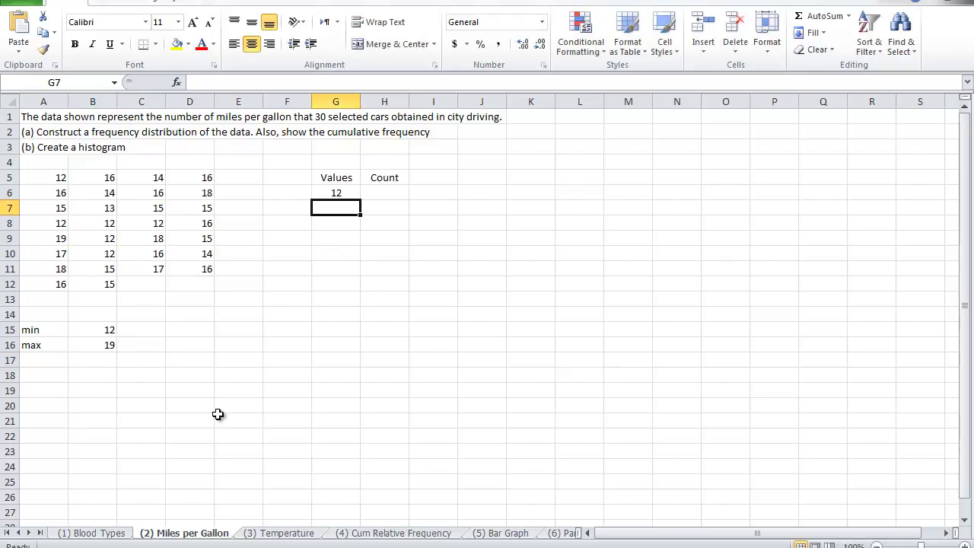
click(347, 192)
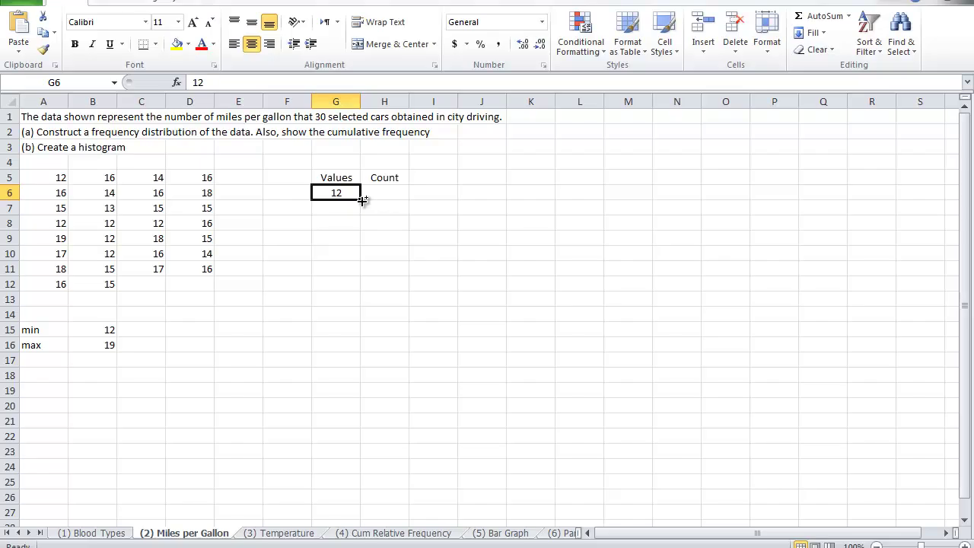
drag(363, 200, 359, 302)
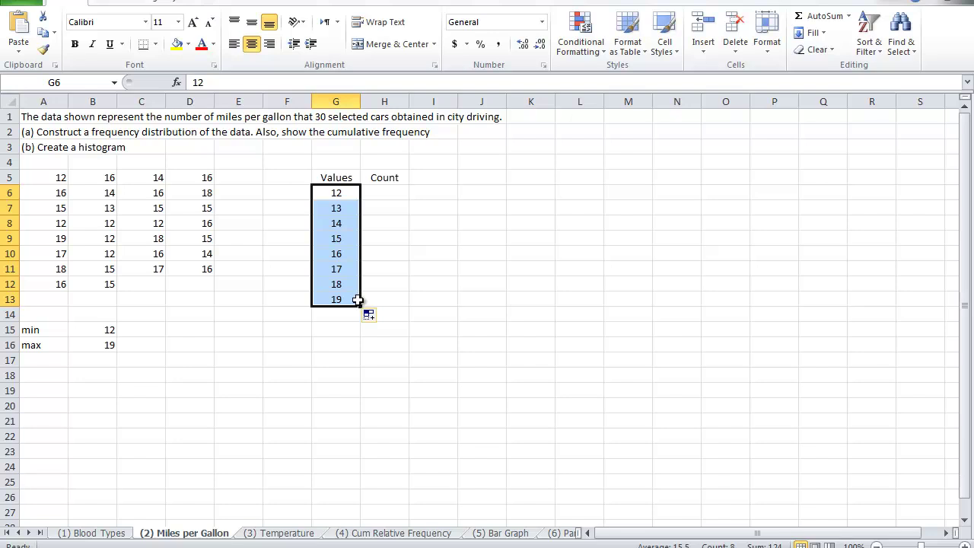
Widen column H and enter =COUNTIF($A$5:$D$12,G6) in cell H6 under Count.
click(393, 196)
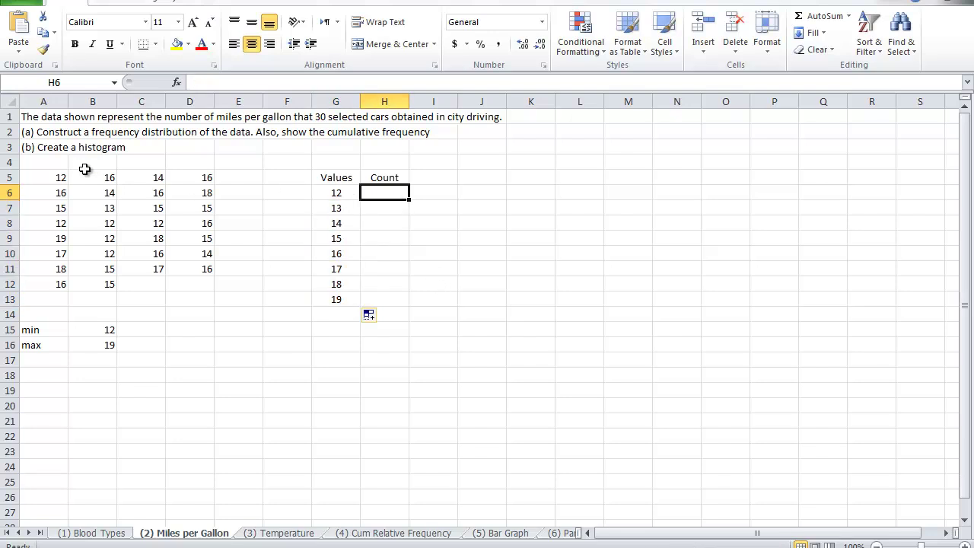
drag(409, 105, 493, 105)
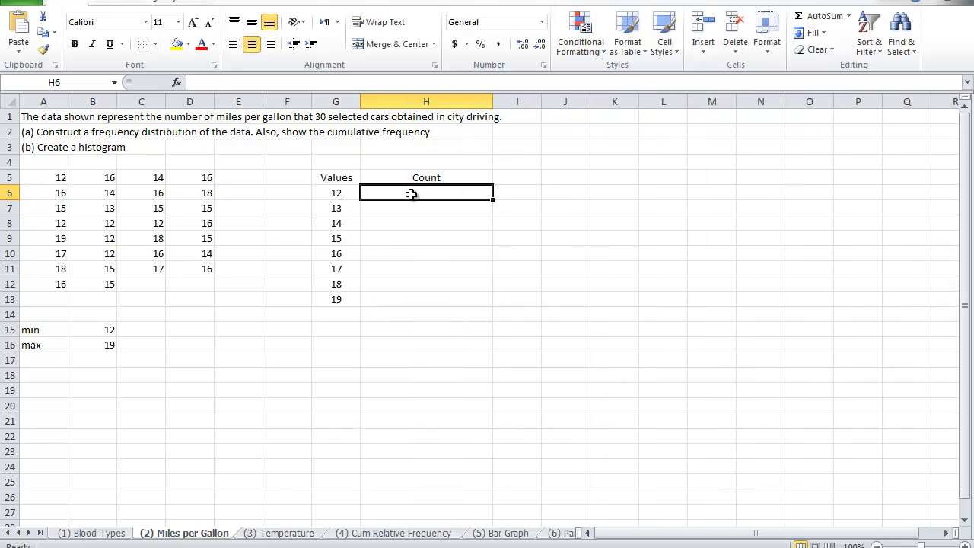
text(=coun)
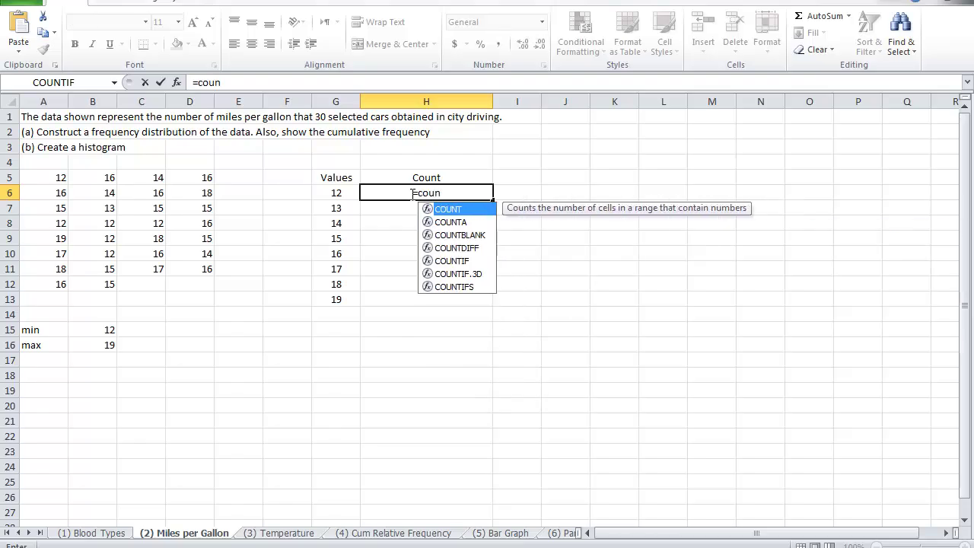
double_click(450, 261)
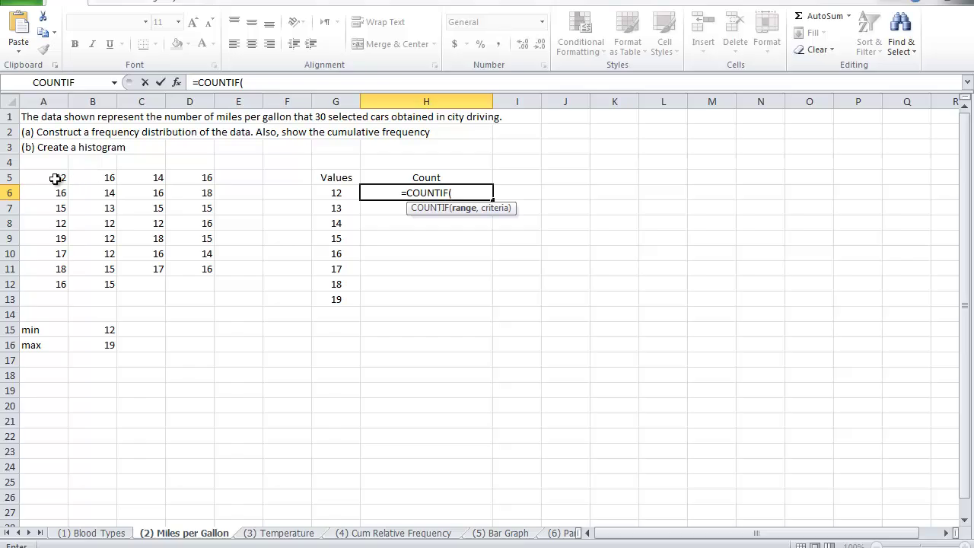
drag(54, 178, 198, 283)
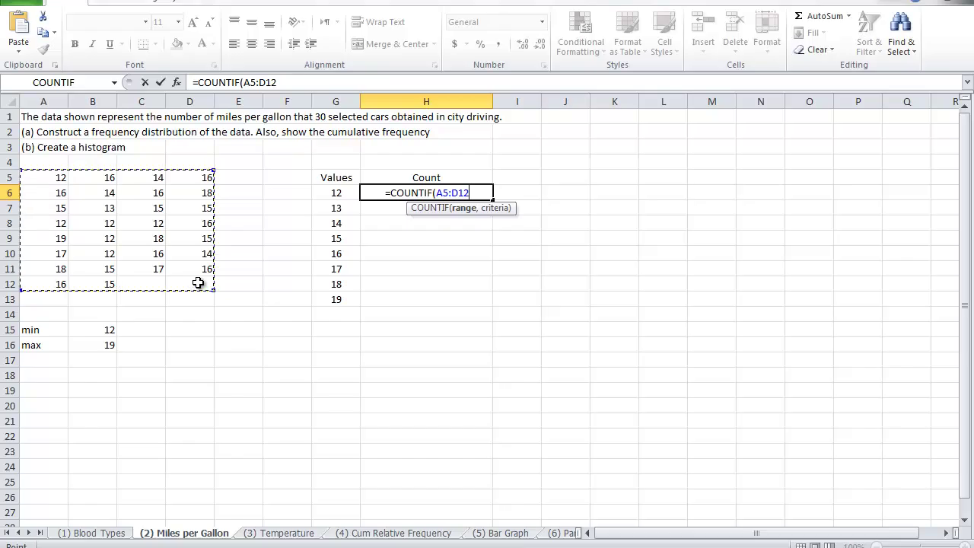
key(F4)
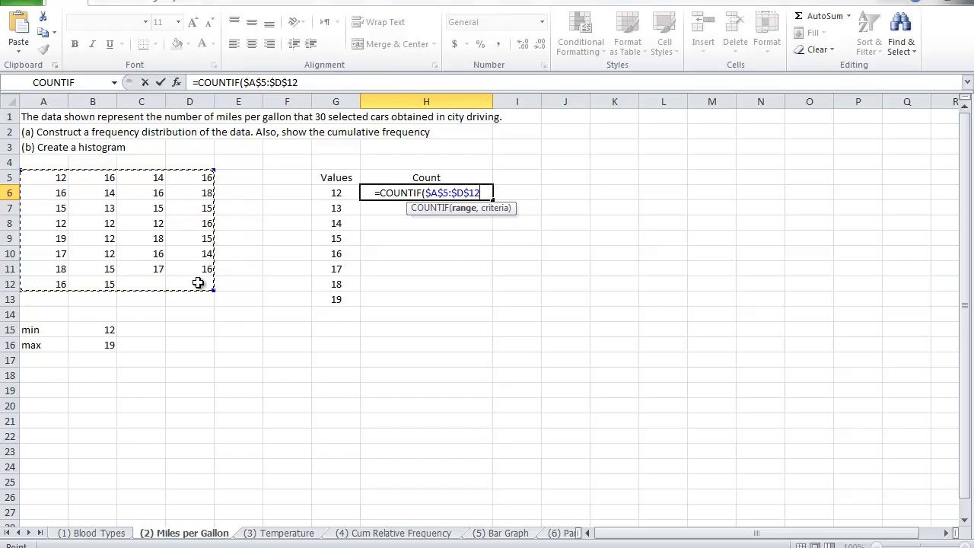
text(,)
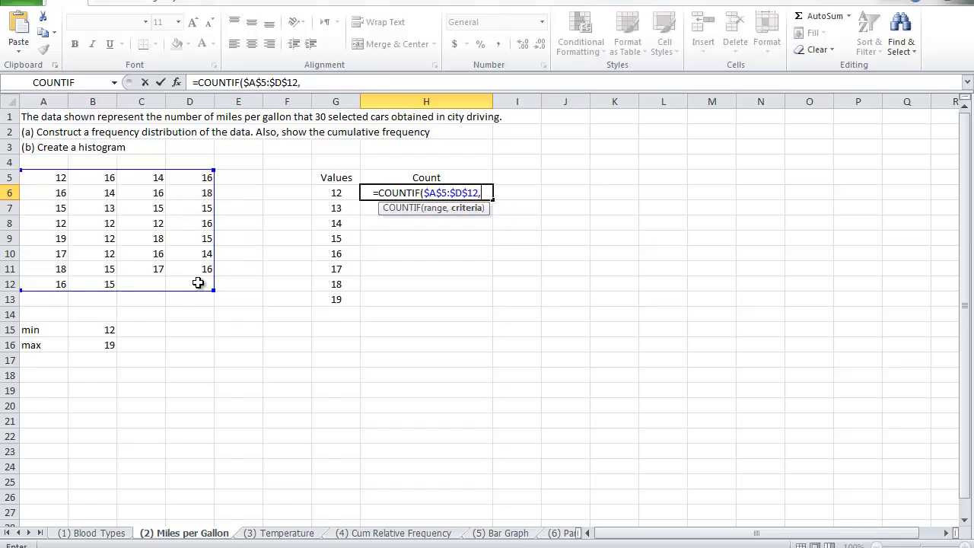
click(336, 193)
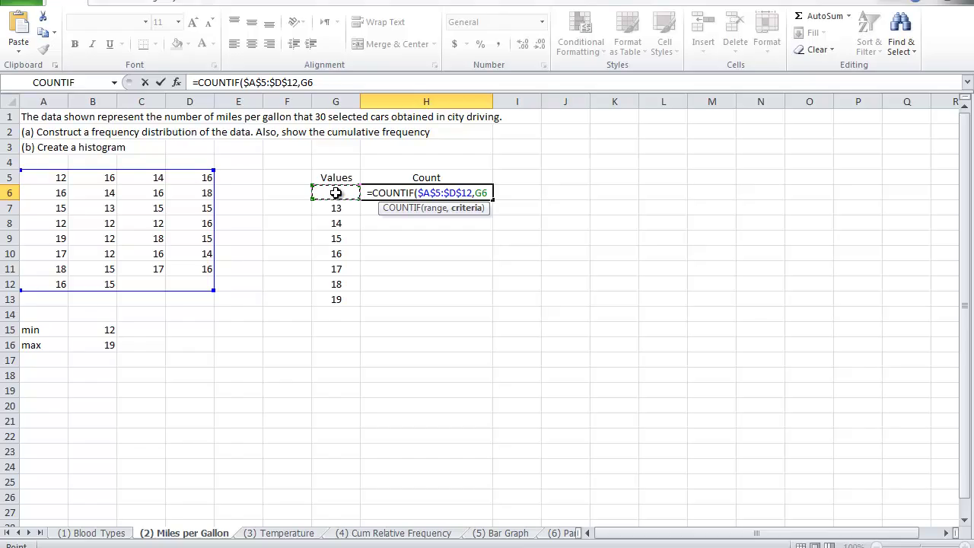
text())
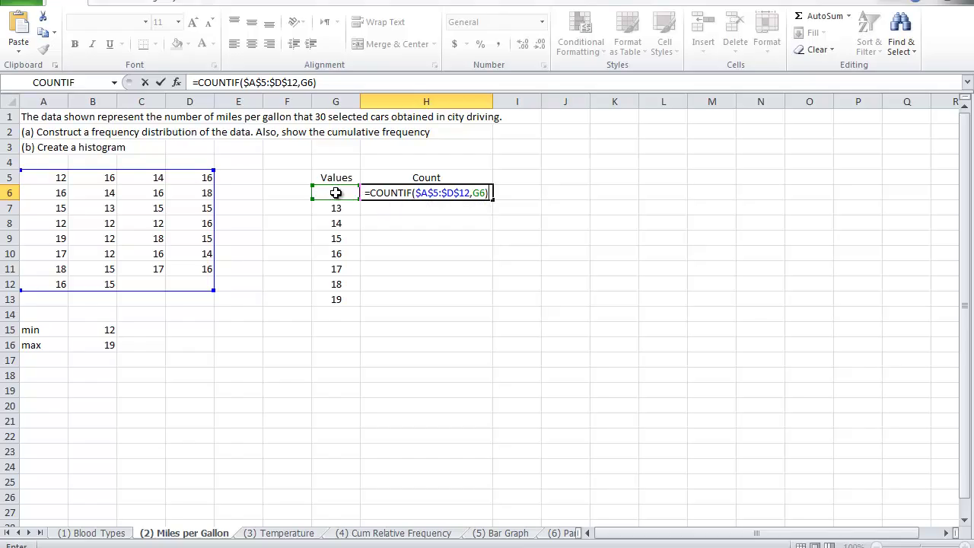
key(Return)
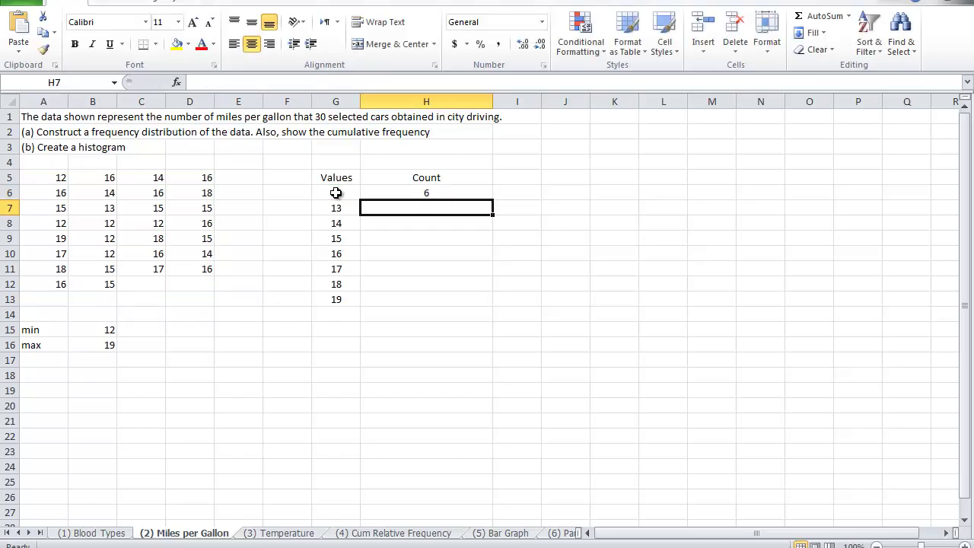
Copy the COUNTIF formula from H6 down to H13 and total the counts in H14 with AutoSum.
click(445, 194)
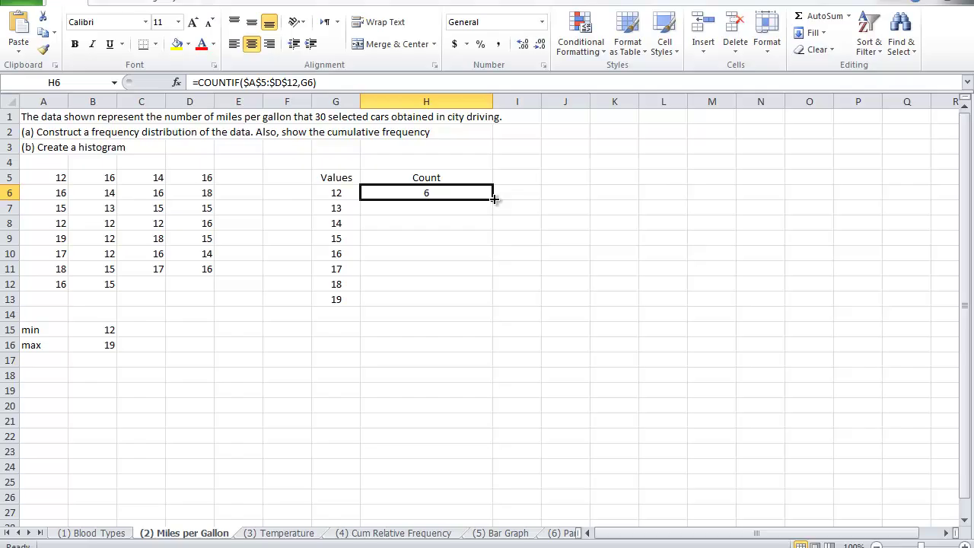
drag(494, 198, 491, 306)
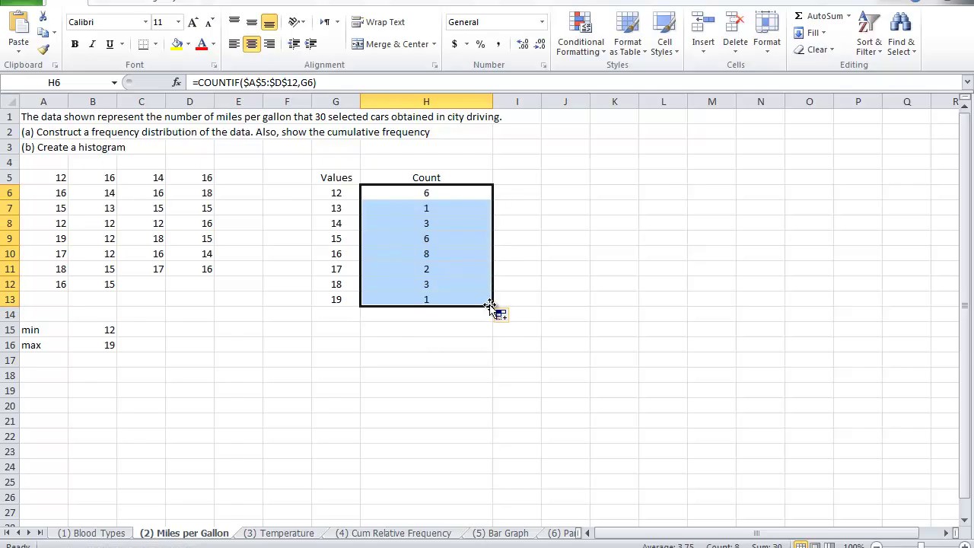
click(420, 316)
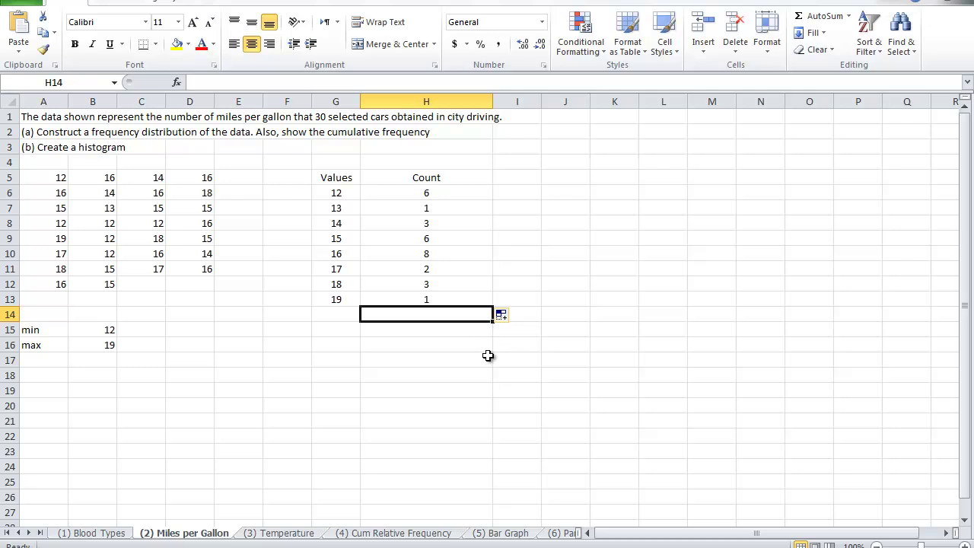
double_click(815, 17)
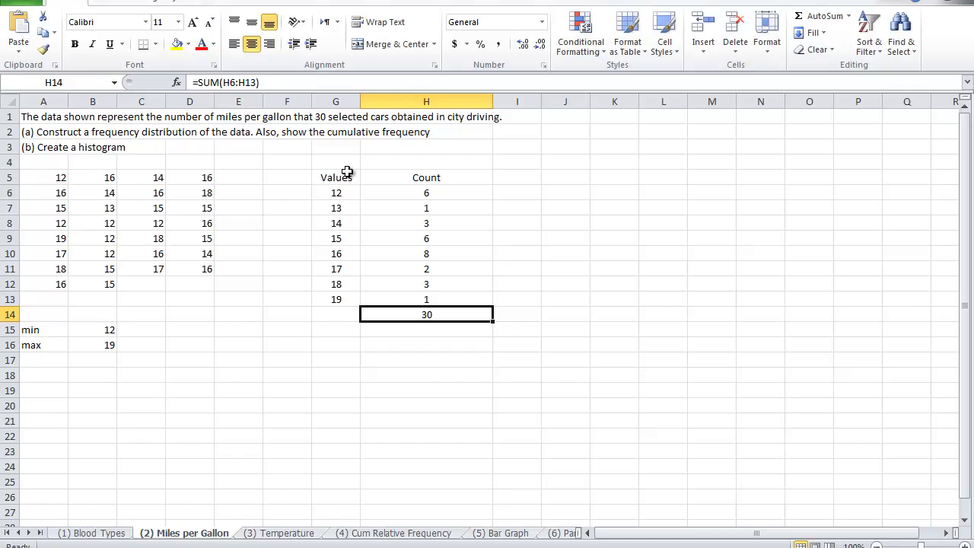
click(337, 194)
click(344, 208)
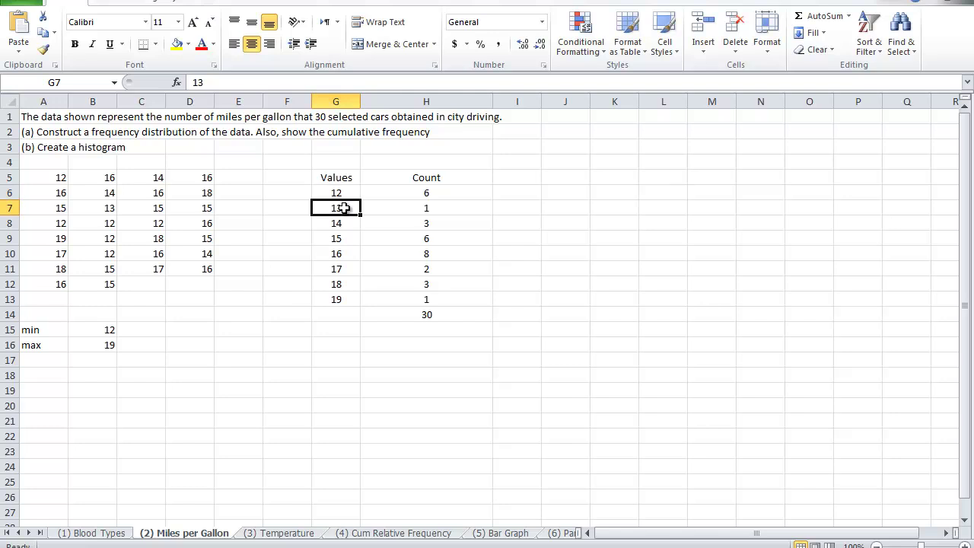
click(340, 223)
click(341, 193)
click(342, 209)
click(341, 223)
click(340, 193)
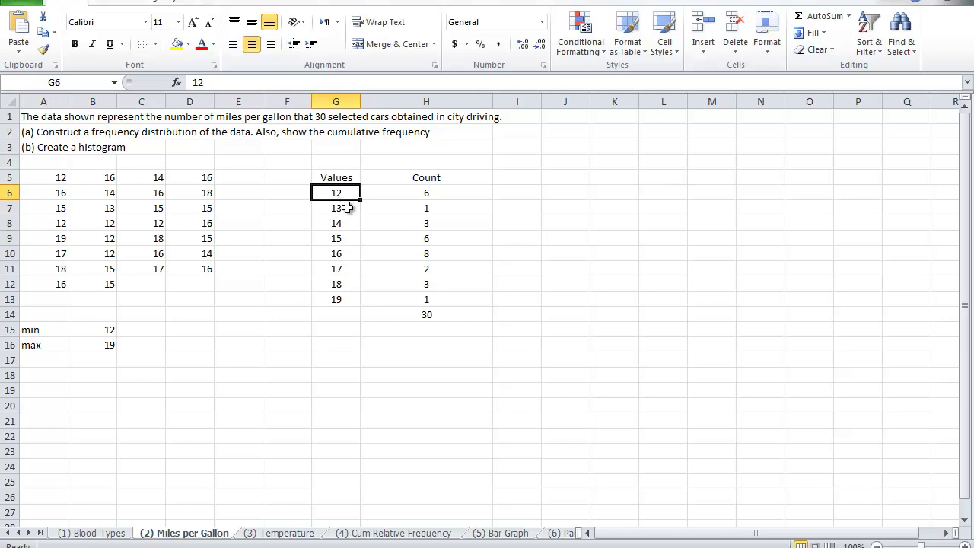
click(348, 208)
click(348, 222)
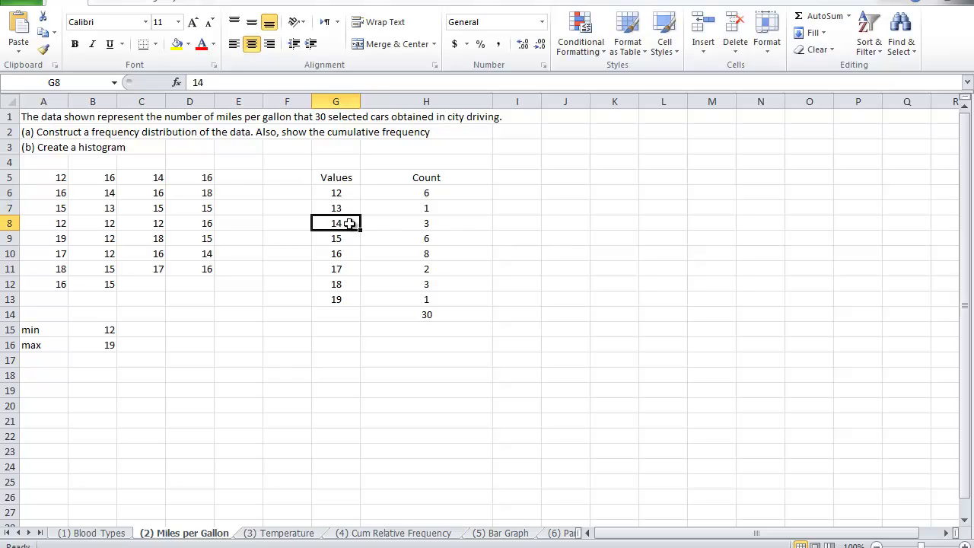
click(337, 194)
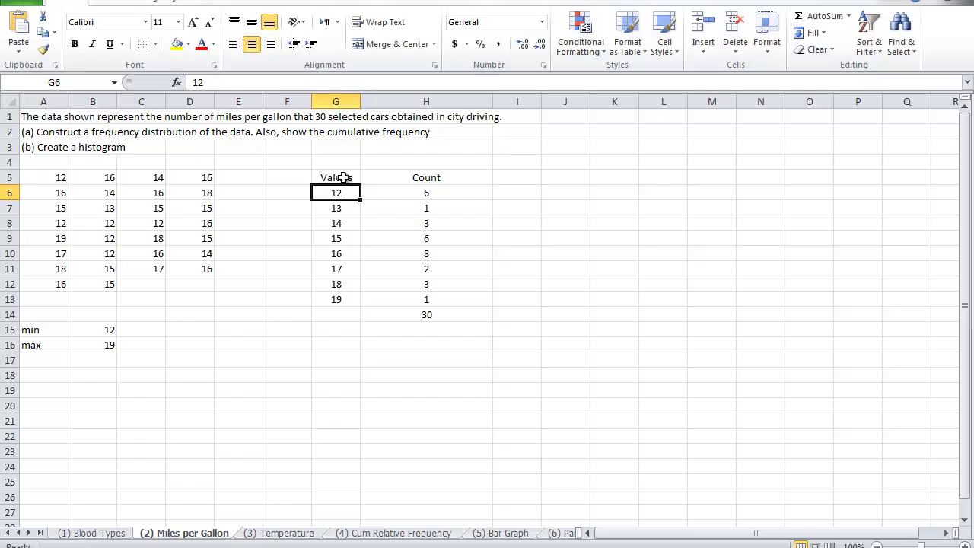
Insert a scatter chart with straight lines and markers from the Values and Count data in G5:H13.
drag(335, 177, 398, 296)
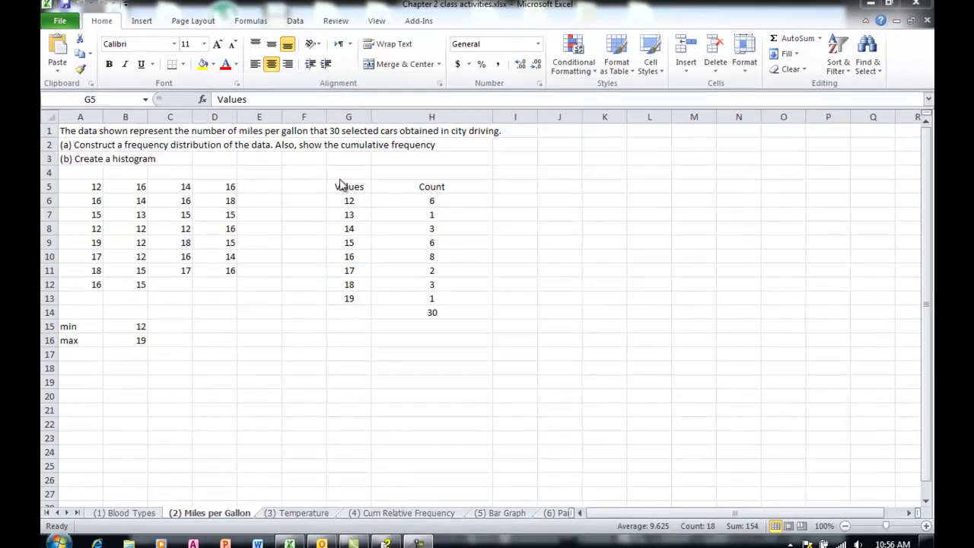
key(ctrl+shift+Down)
key(shift+Right)
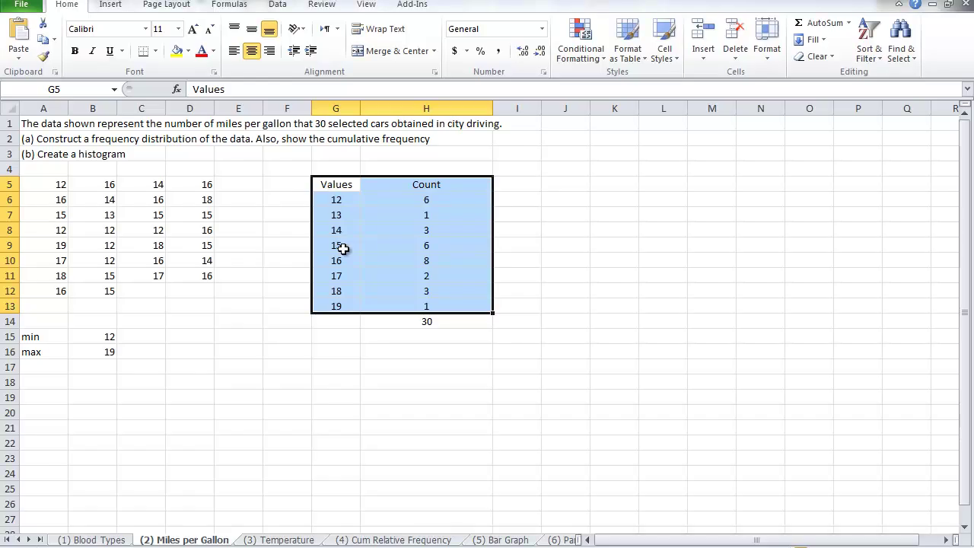
click(110, 6)
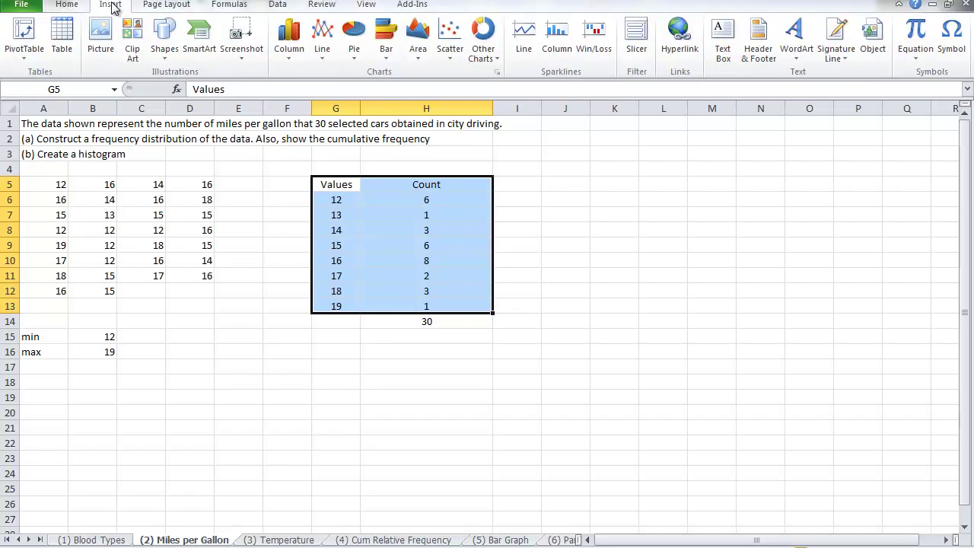
click(449, 63)
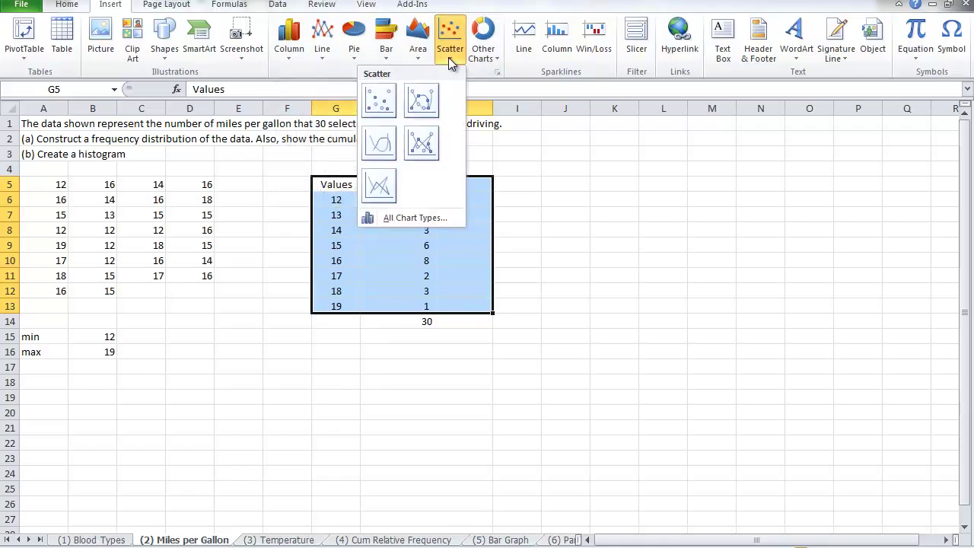
click(424, 147)
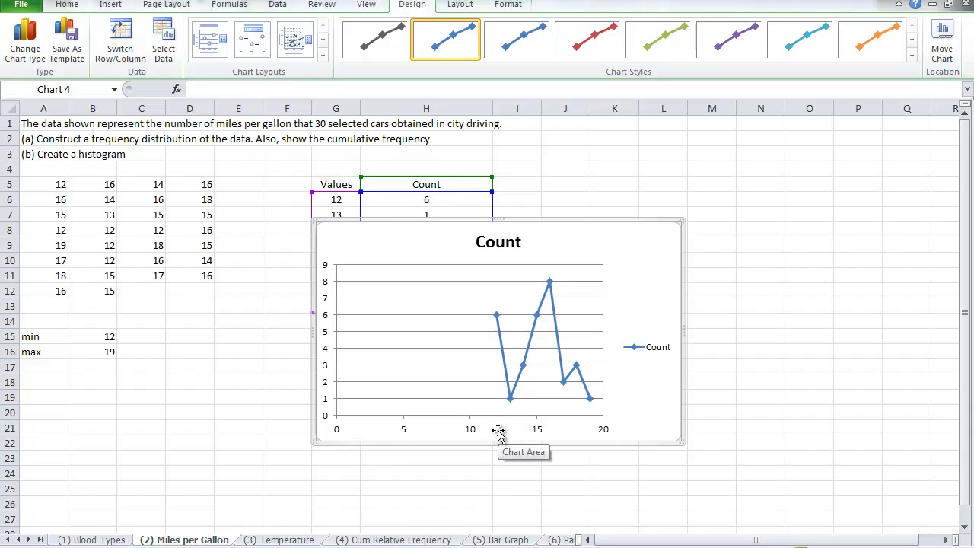
Move the chart to a new sheet named "Frequency Polygon for MPG".
right_click(636, 244)
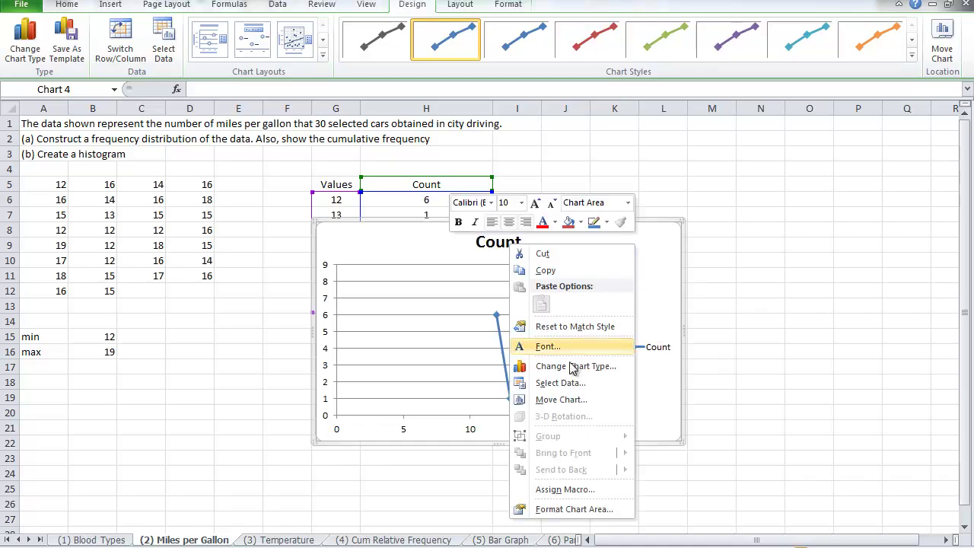
click(573, 400)
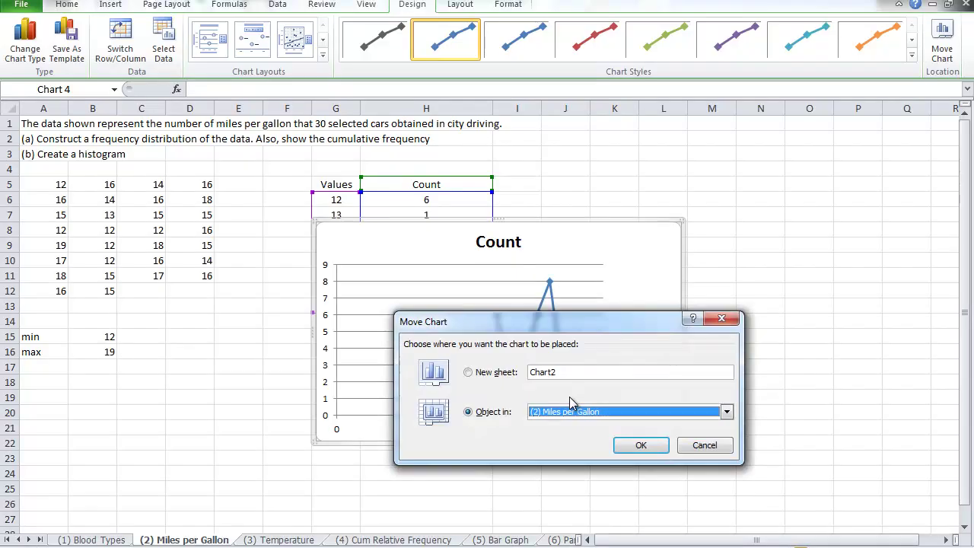
click(468, 374)
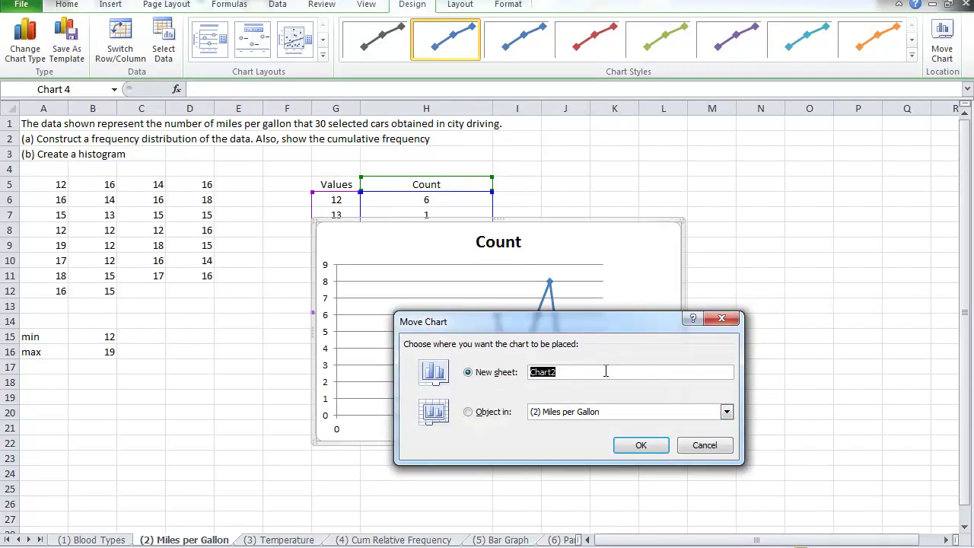
text(Frequency Polygon for MPG)
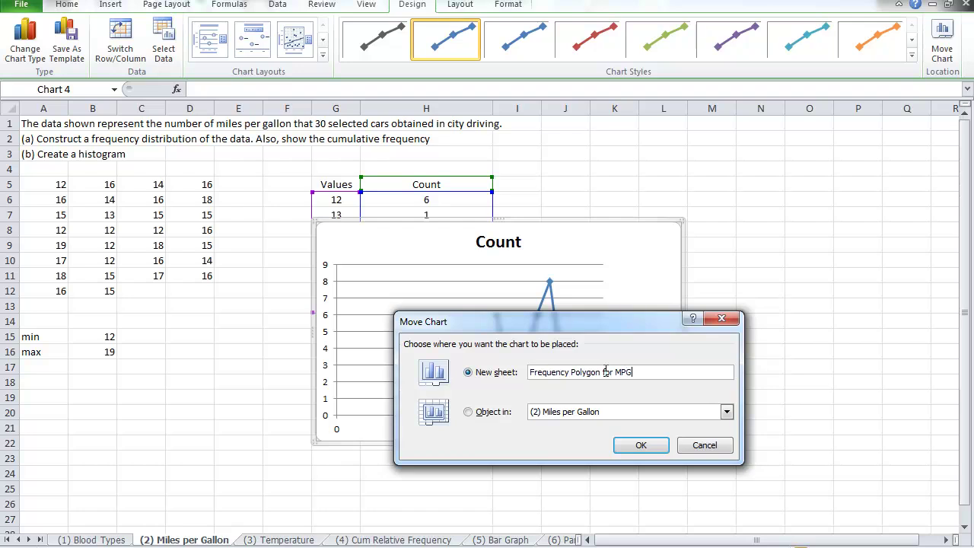
click(641, 445)
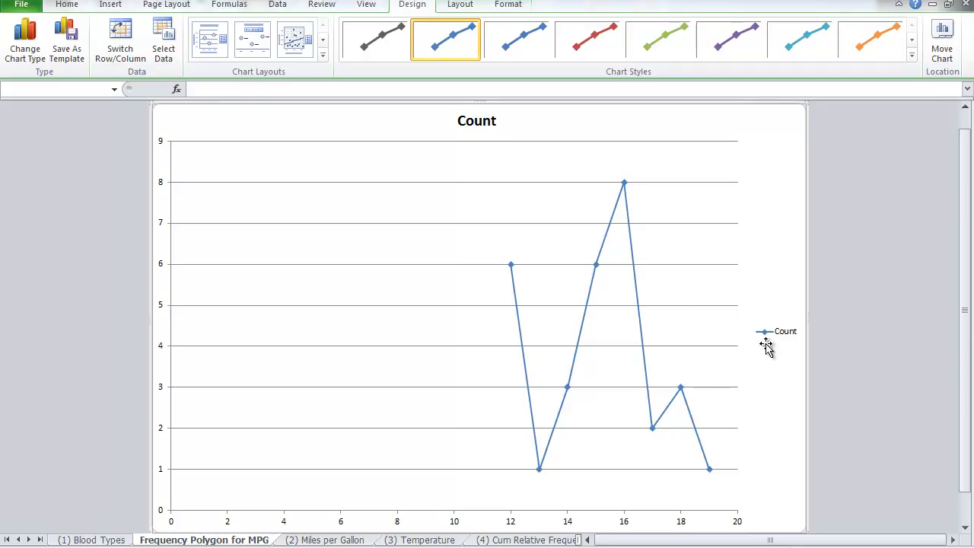
Delete the legend and the horizontal gridlines from the chart.
click(787, 339)
key(Delete)
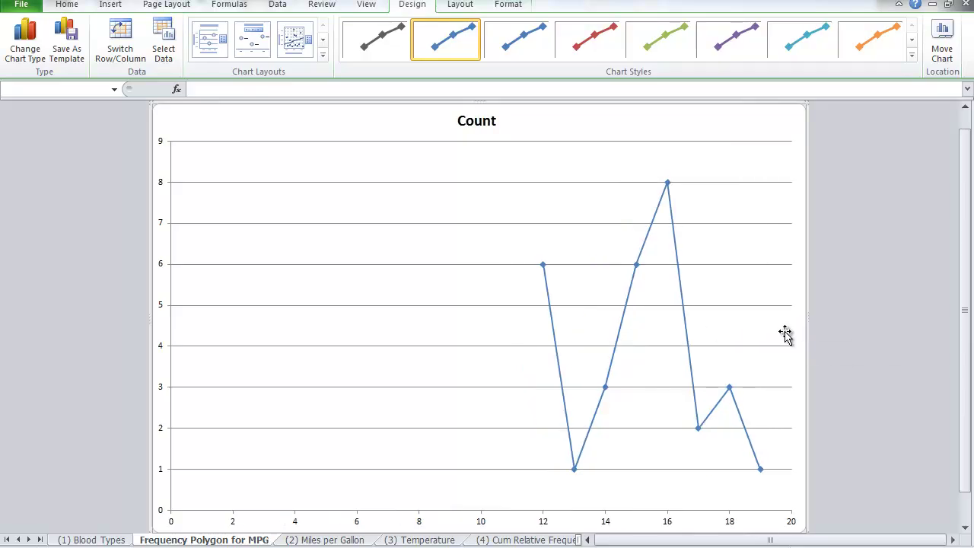
click(442, 182)
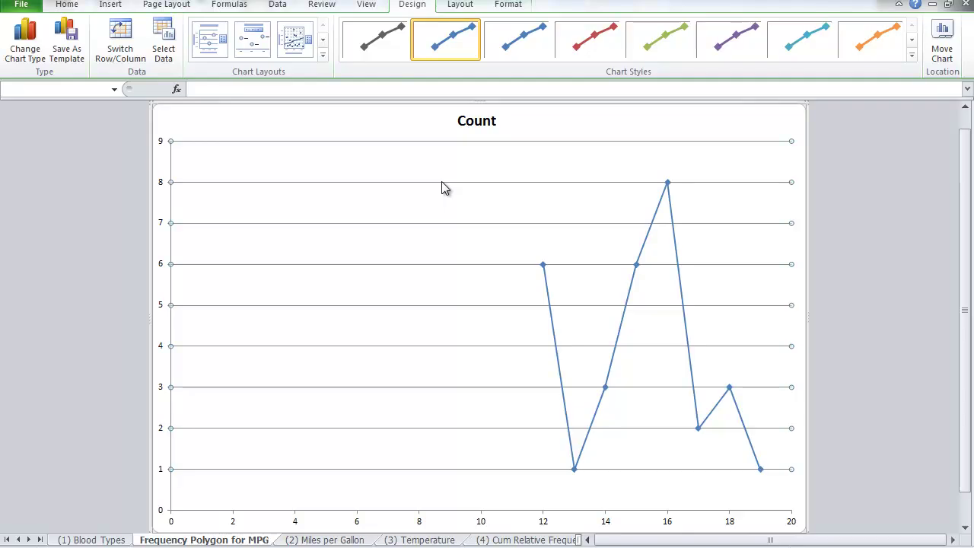
key(Delete)
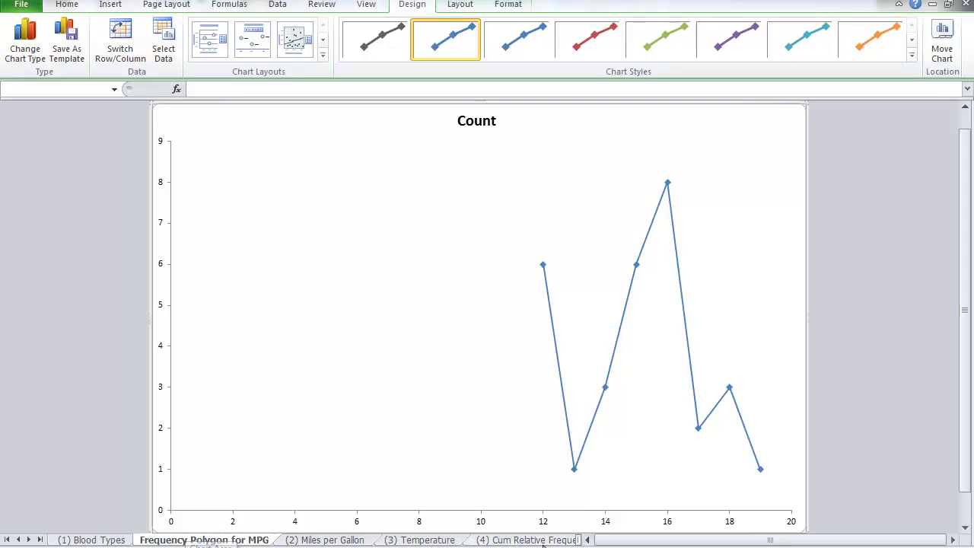
Set the horizontal axis minimum to a fixed value of 11.
right_click(481, 526)
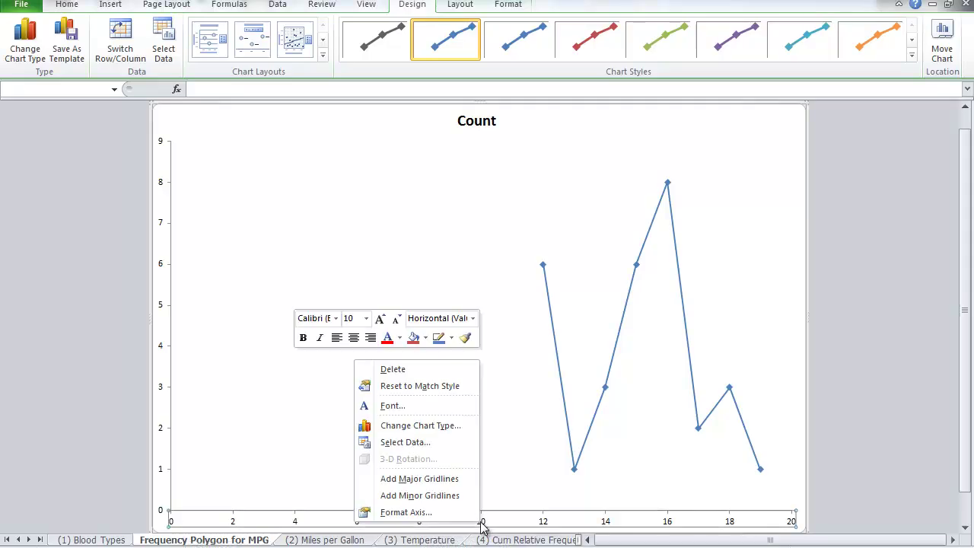
click(406, 513)
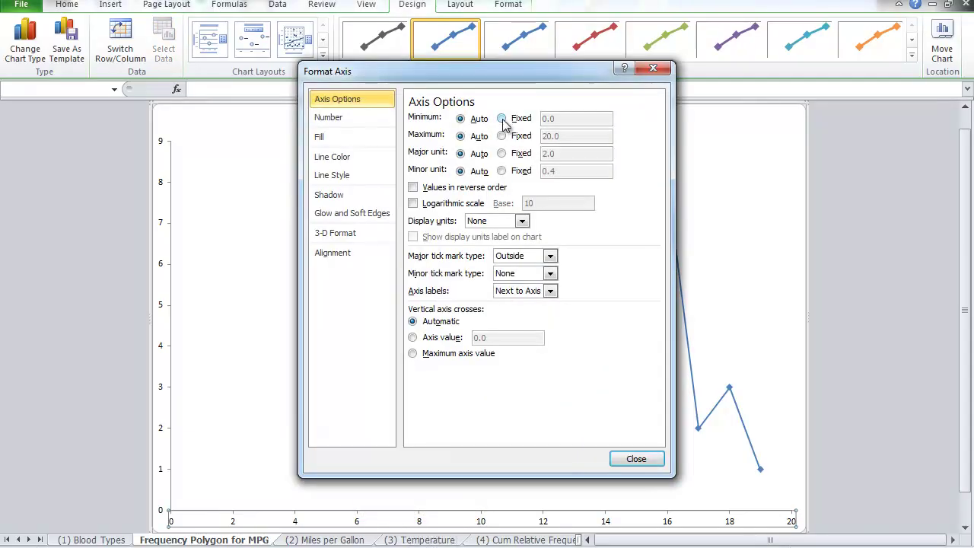
click(502, 119)
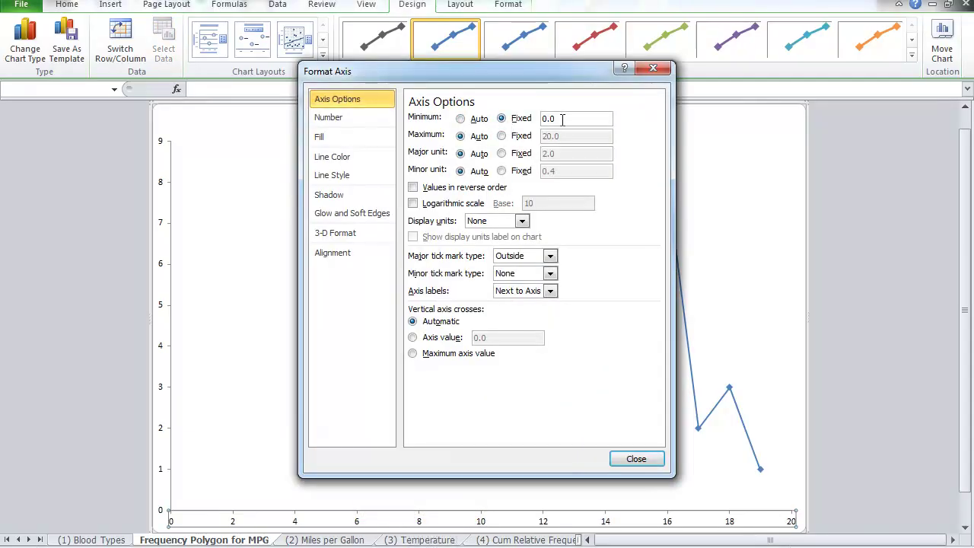
drag(562, 119, 537, 120)
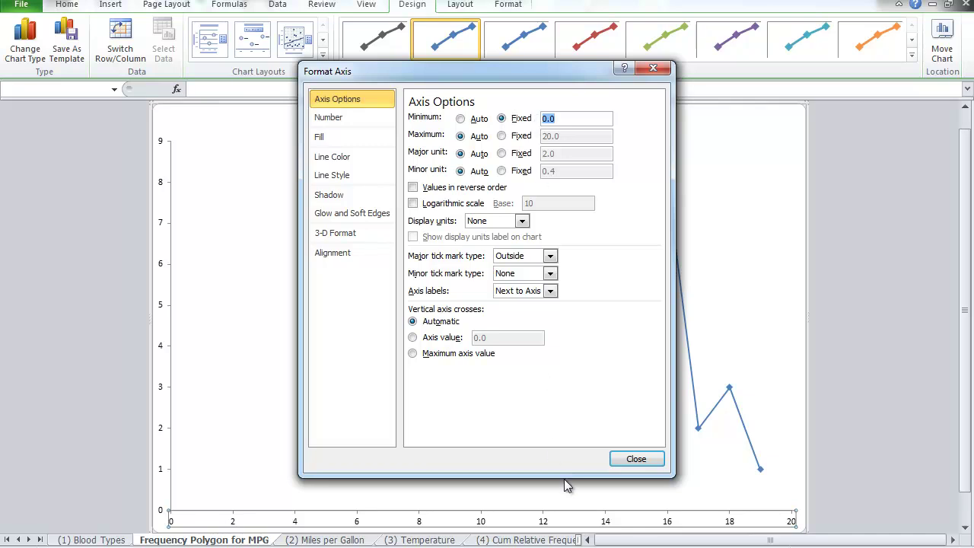
drag(541, 72, 468, 55)
text(1)
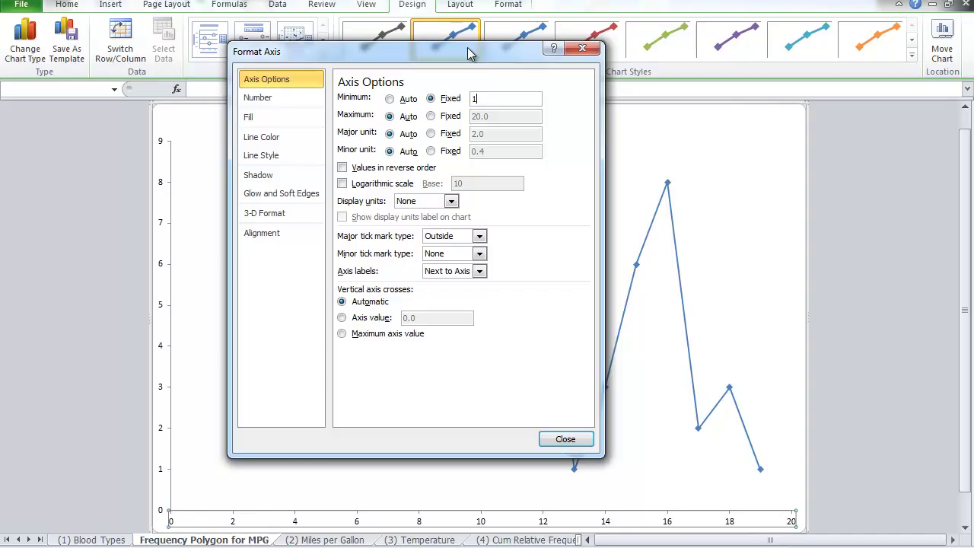
text(1)
click(566, 439)
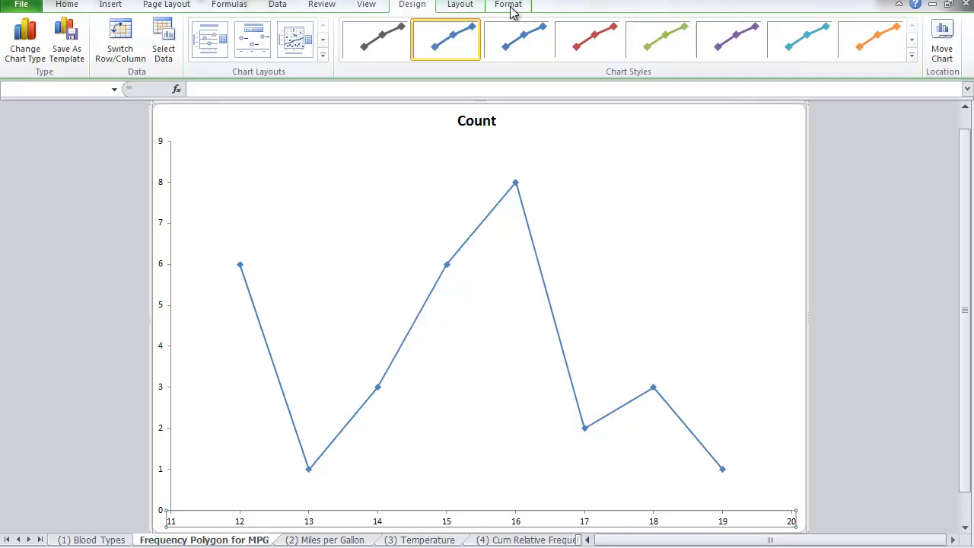
Add a horizontal axis title below the axis reading "mpg".
click(463, 8)
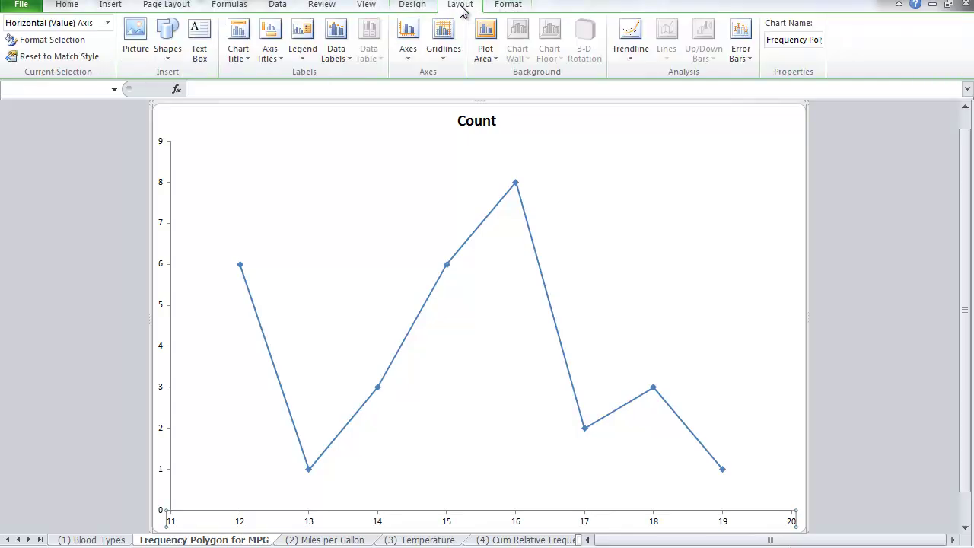
click(279, 66)
mouse_move(257, 80)
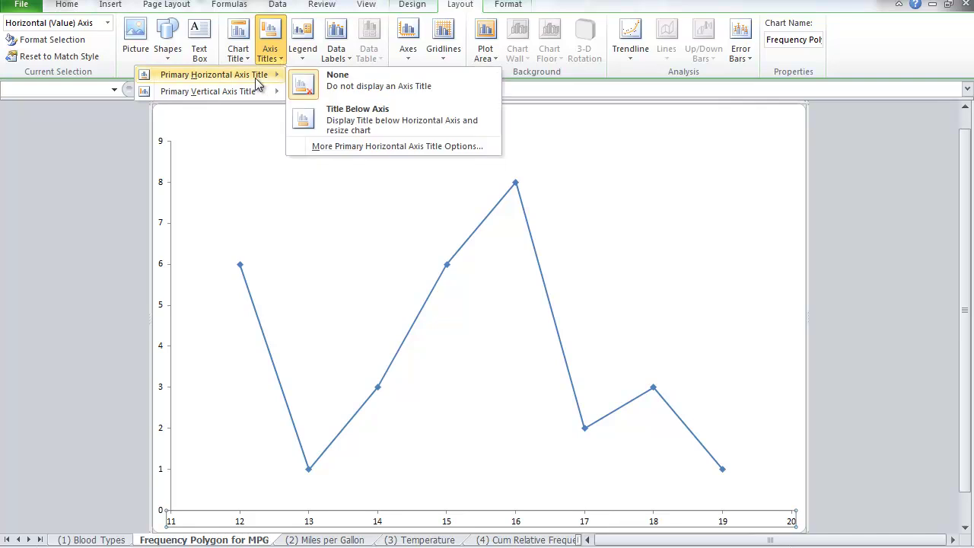
click(356, 119)
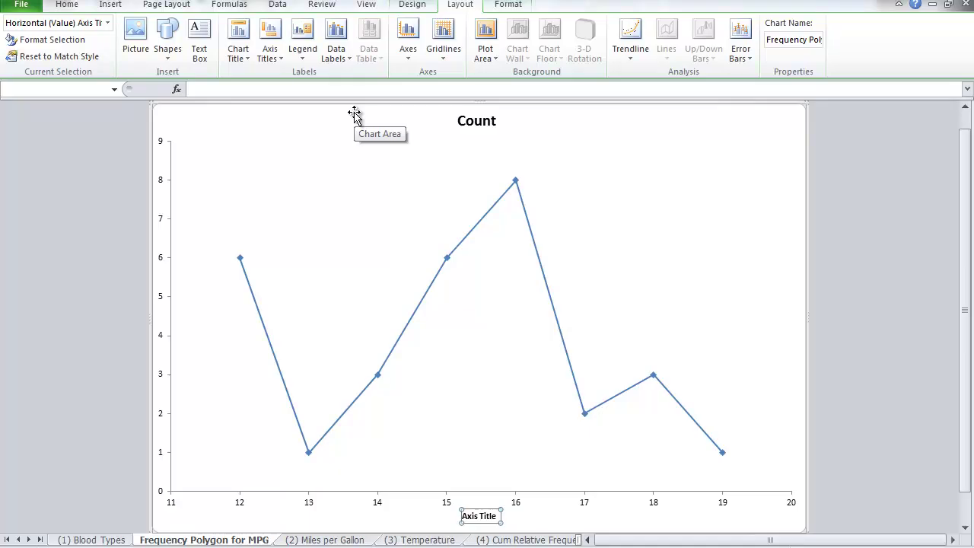
text(mpg)
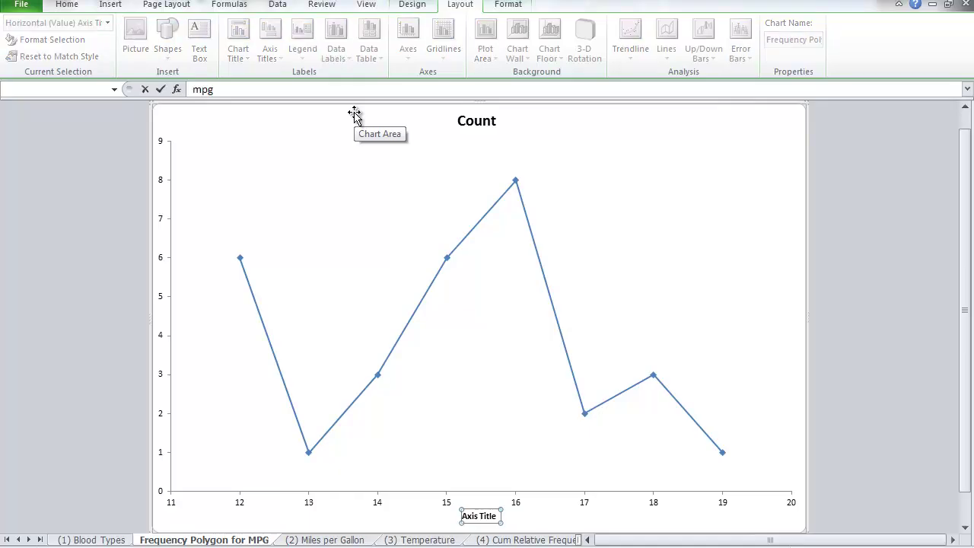
key(Return)
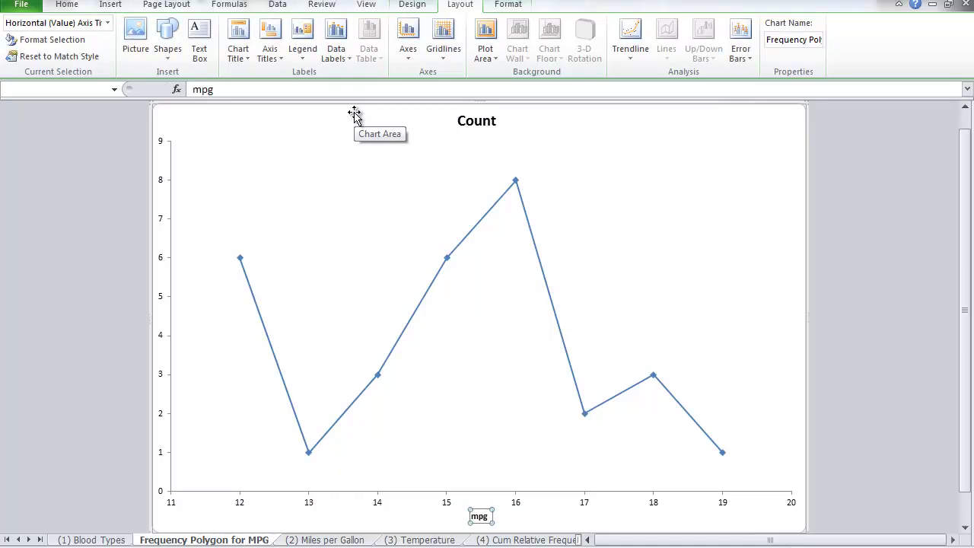
Add a rotated vertical axis title reading "frequency".
click(280, 65)
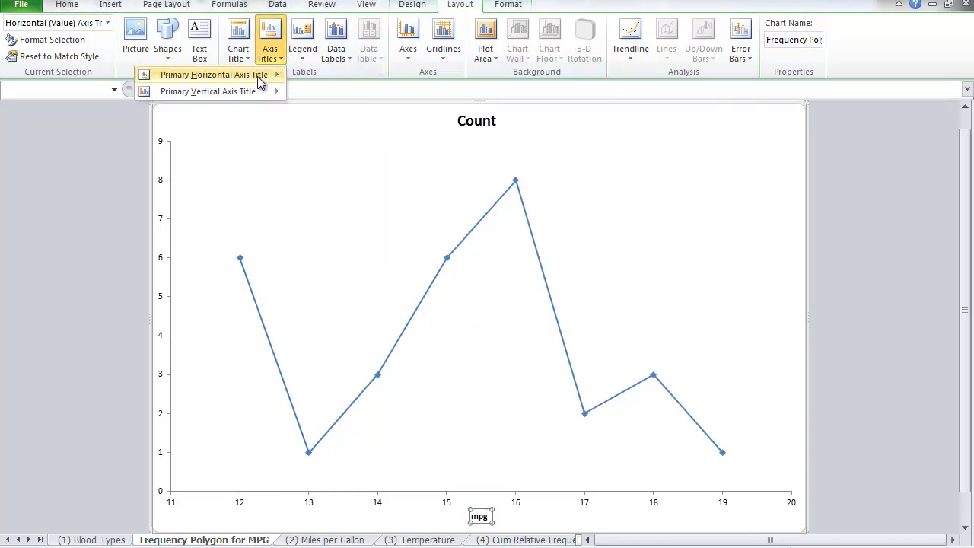
mouse_move(245, 93)
click(342, 129)
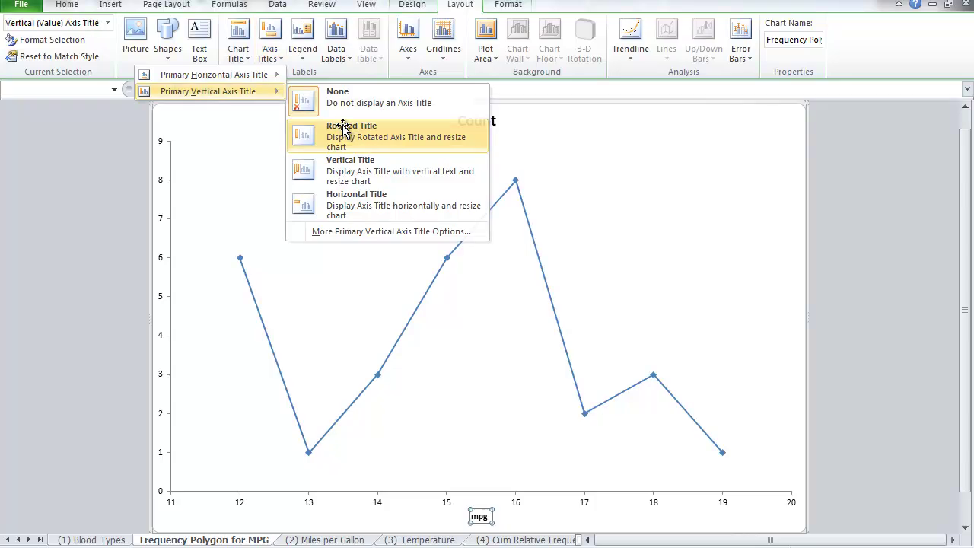
text(fr)
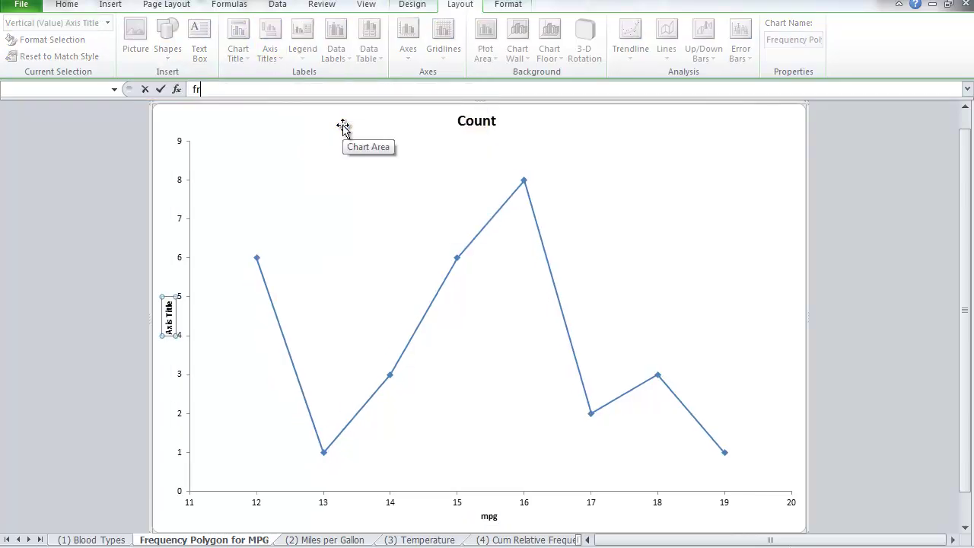
text(equency)
key(Return)
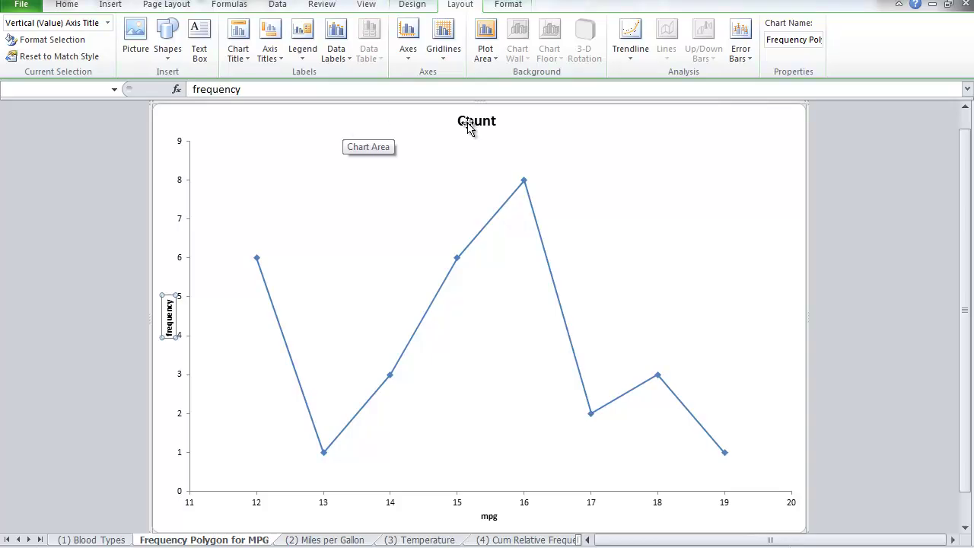
Increase the font size of the "frequency" axis title to 24.
click(68, 6)
click(193, 30)
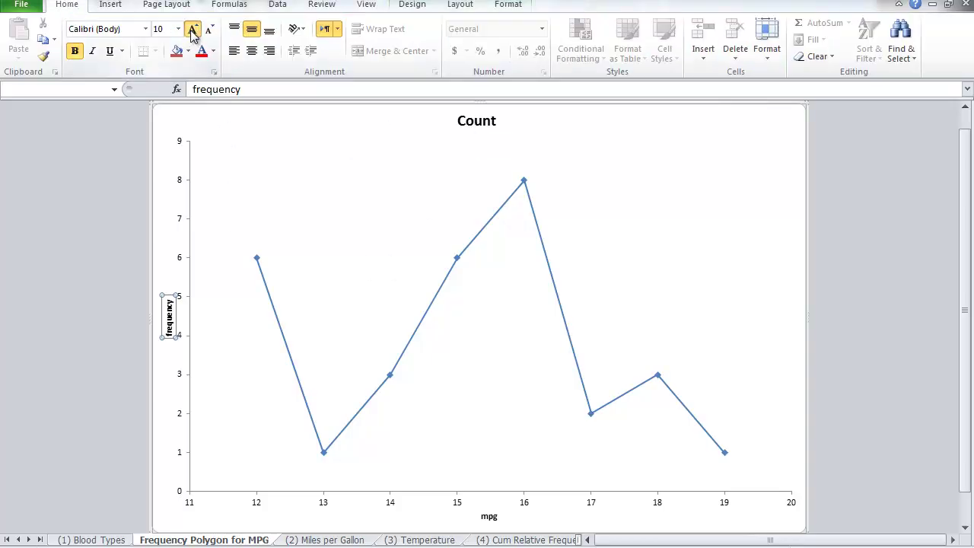
click(193, 30)
click(192, 31)
click(193, 31)
click(193, 31)
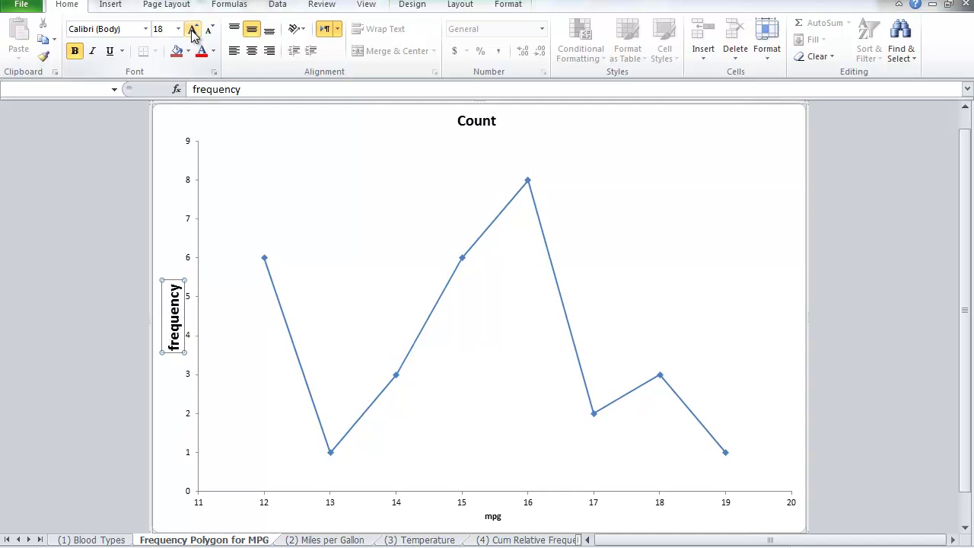
click(193, 31)
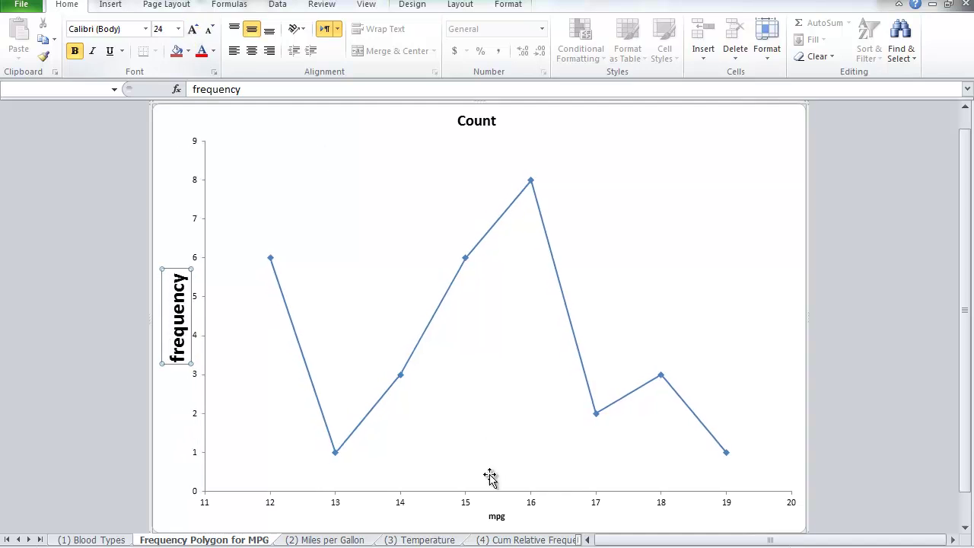
Increase the font size of the "mpg" axis title to 24.
click(497, 517)
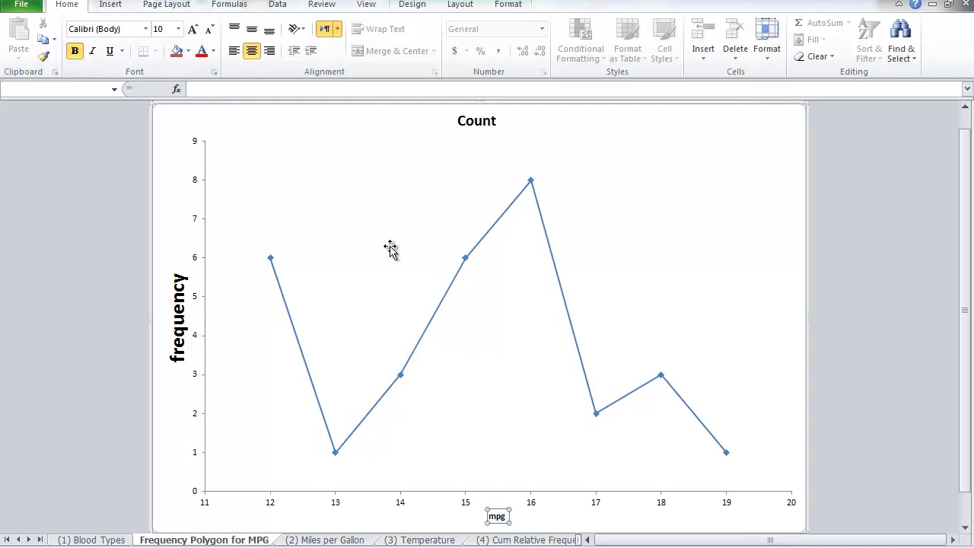
click(193, 30)
click(193, 31)
click(193, 31)
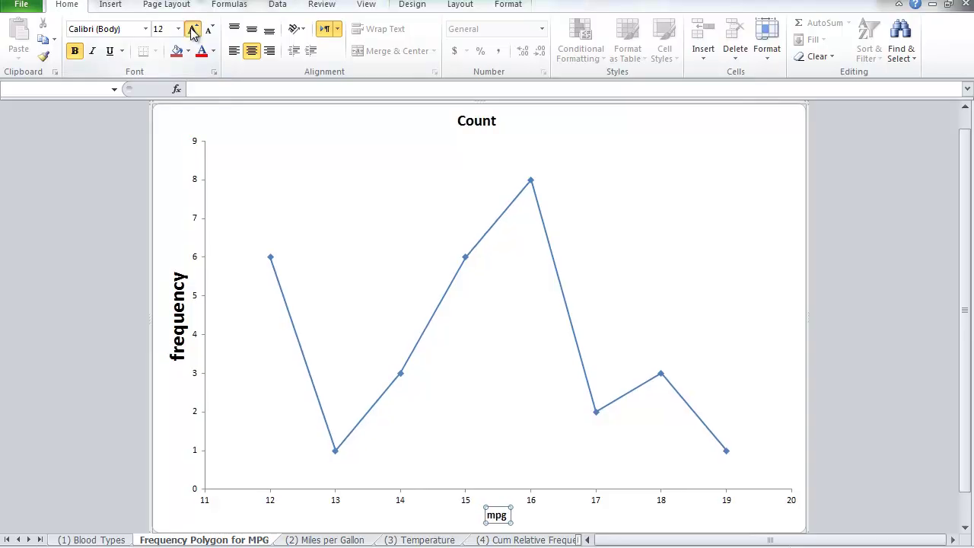
click(192, 30)
click(193, 30)
click(192, 31)
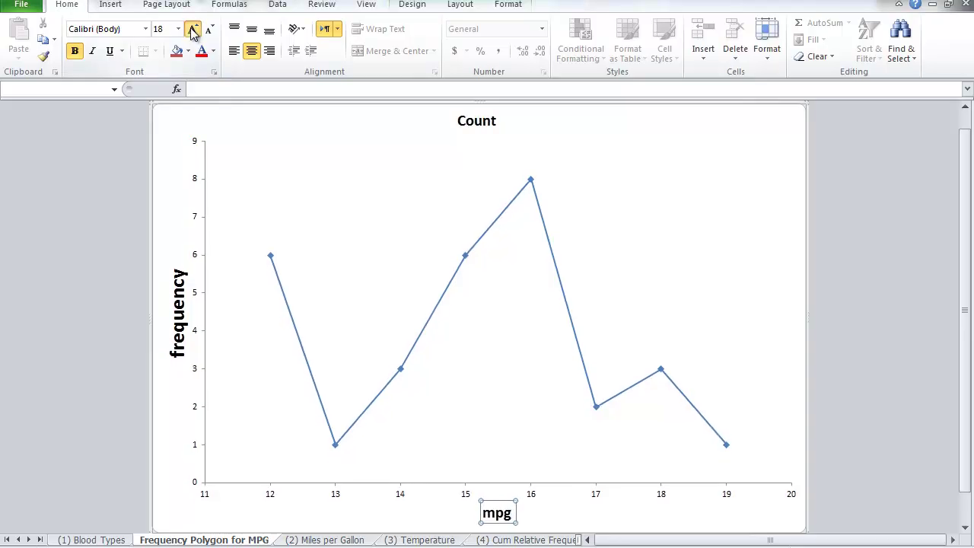
click(192, 30)
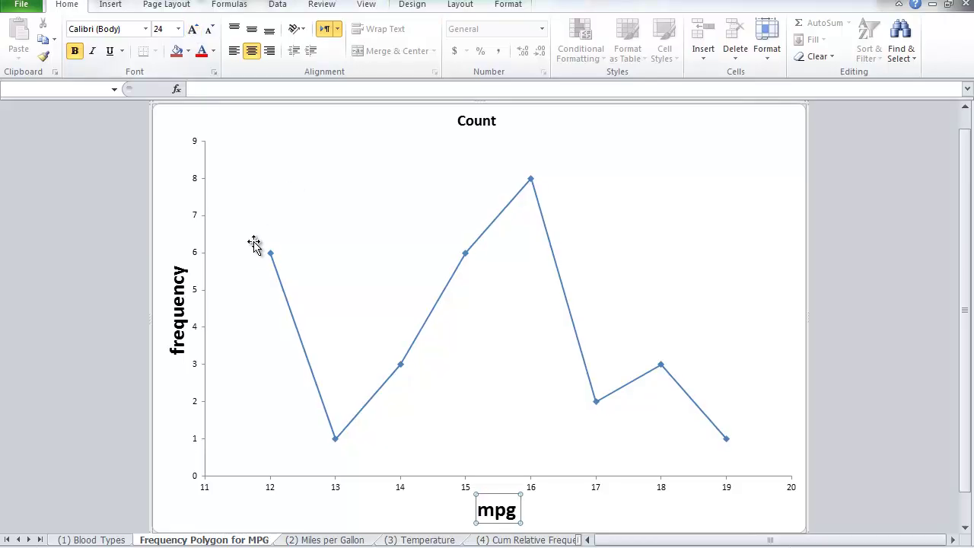
Set the font size of the vertical axis numbers on the frequency polygon to 14.
click(196, 152)
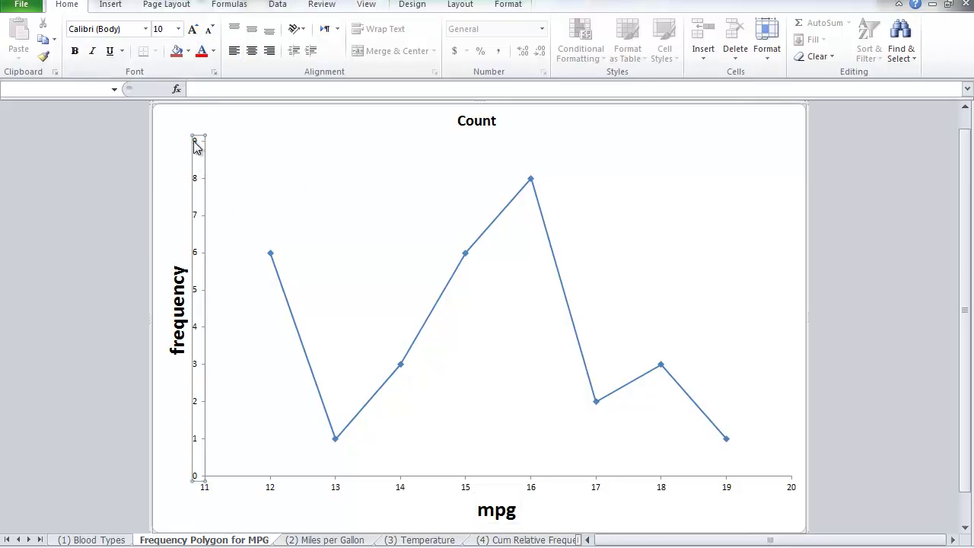
click(194, 31)
click(193, 31)
click(193, 30)
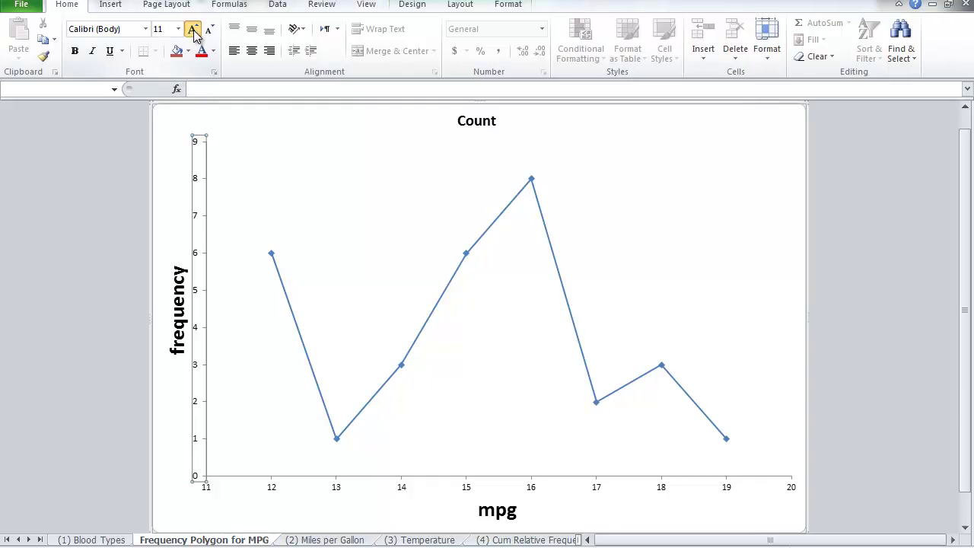
click(193, 31)
click(193, 30)
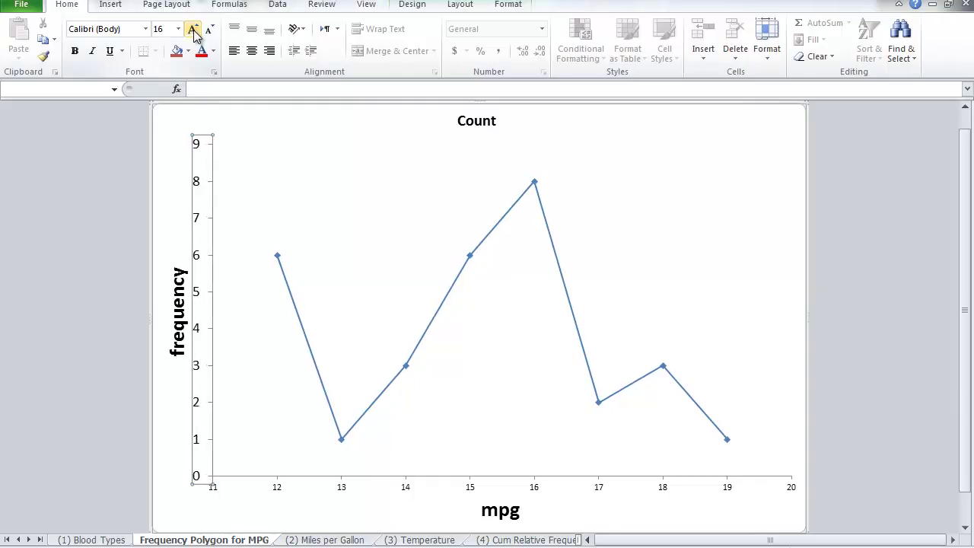
click(211, 32)
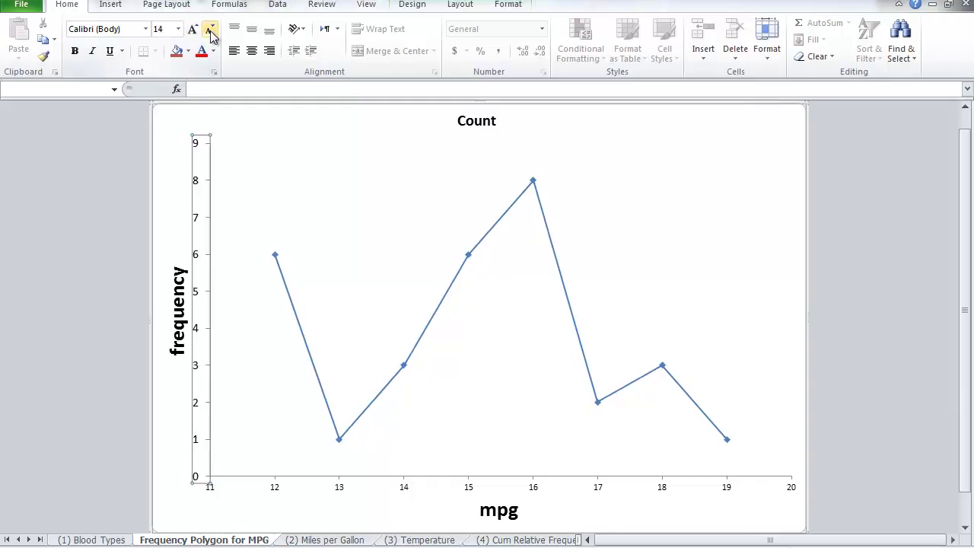
Set the font size of the horizontal axis numbers along the mpg axis to 14.
click(470, 487)
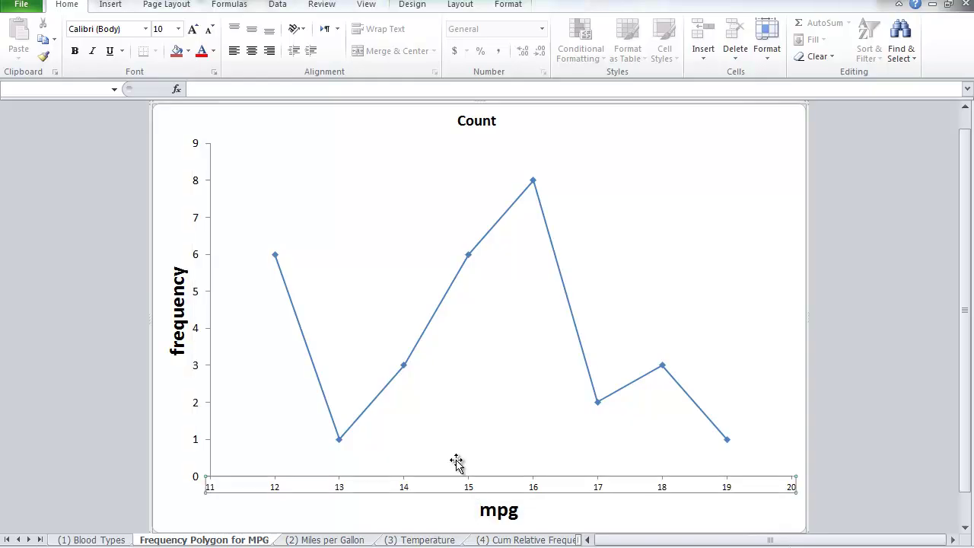
click(193, 30)
click(193, 31)
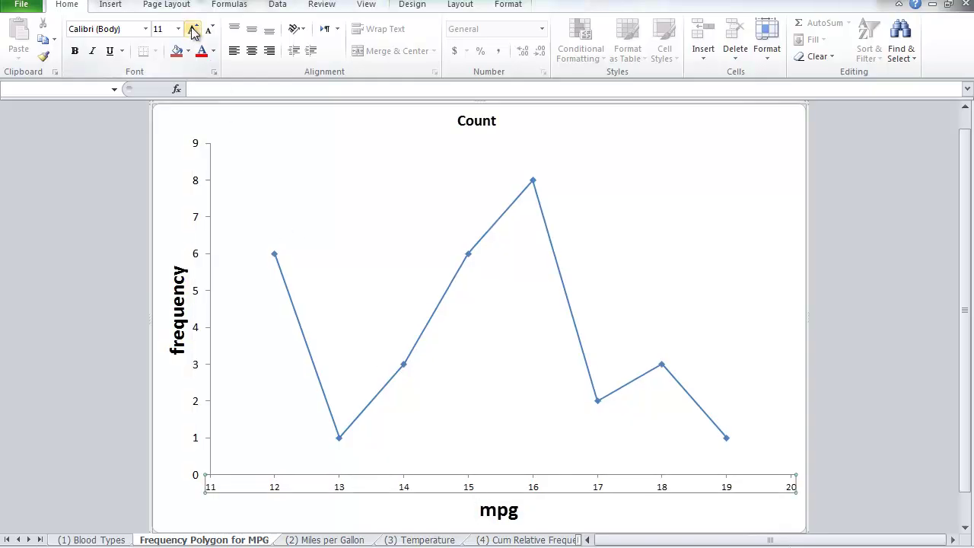
click(193, 30)
click(193, 31)
click(194, 30)
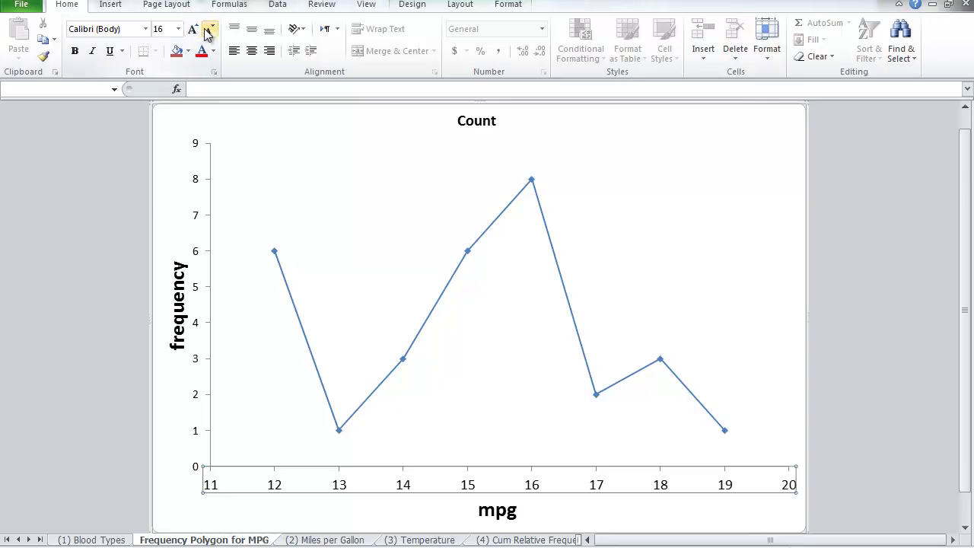
click(211, 32)
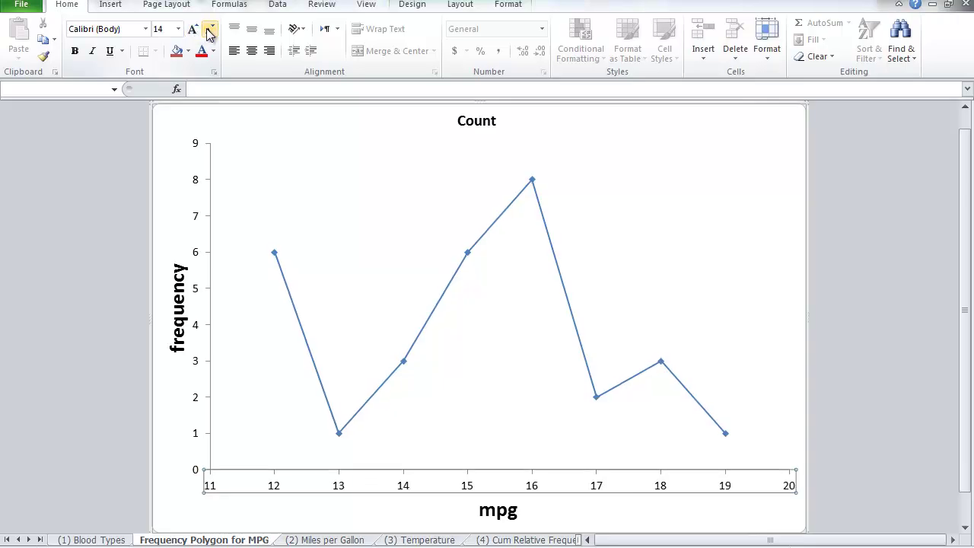
Replace the chart title "Count" with "frequency polygon for the mpg example".
click(472, 128)
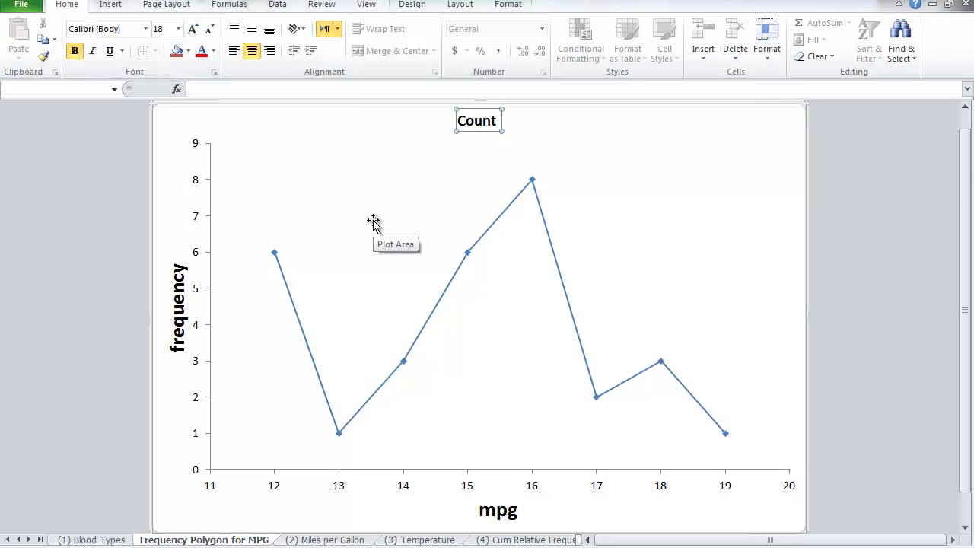
text(frequ)
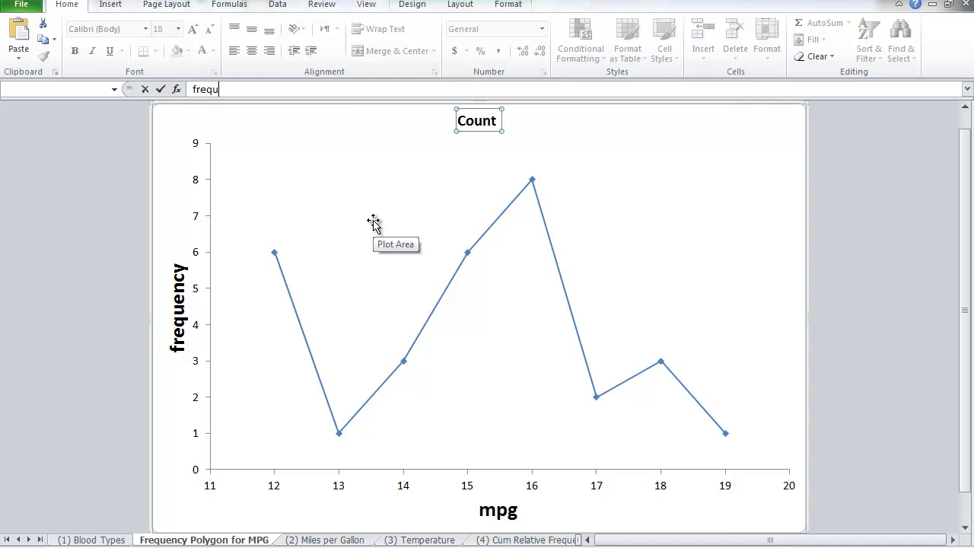
text(ncy)
key(BackSpace)
key(BackSpace)
text(ency polygon for the )
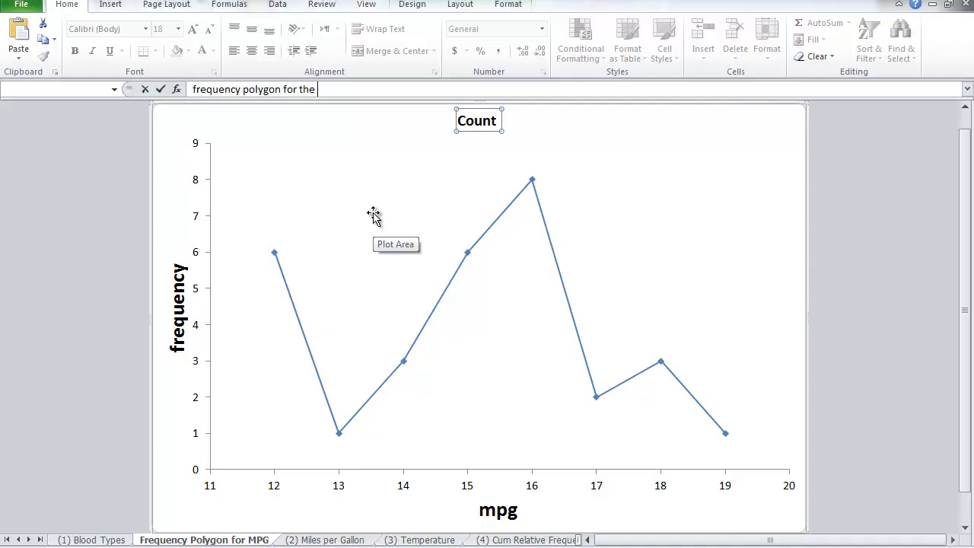
text(mpg example)
key(Return)
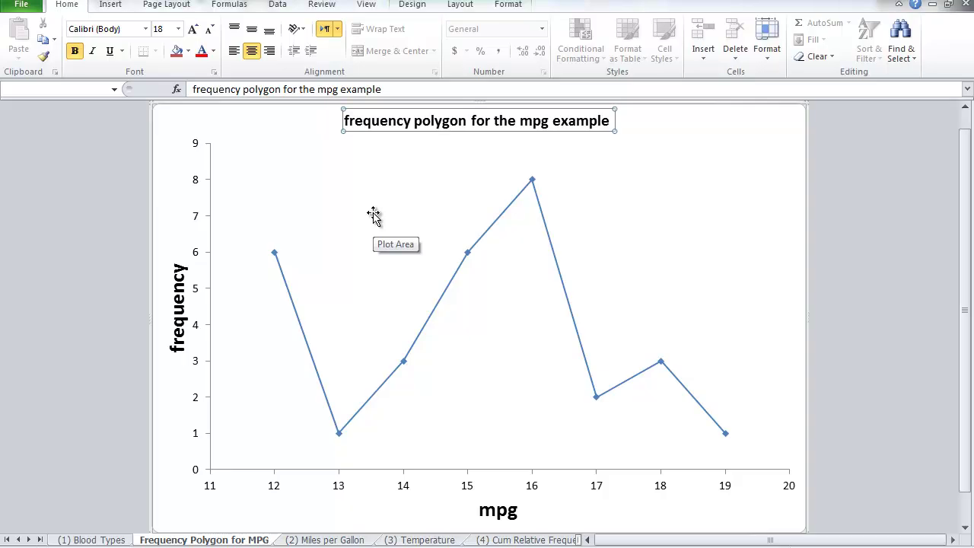